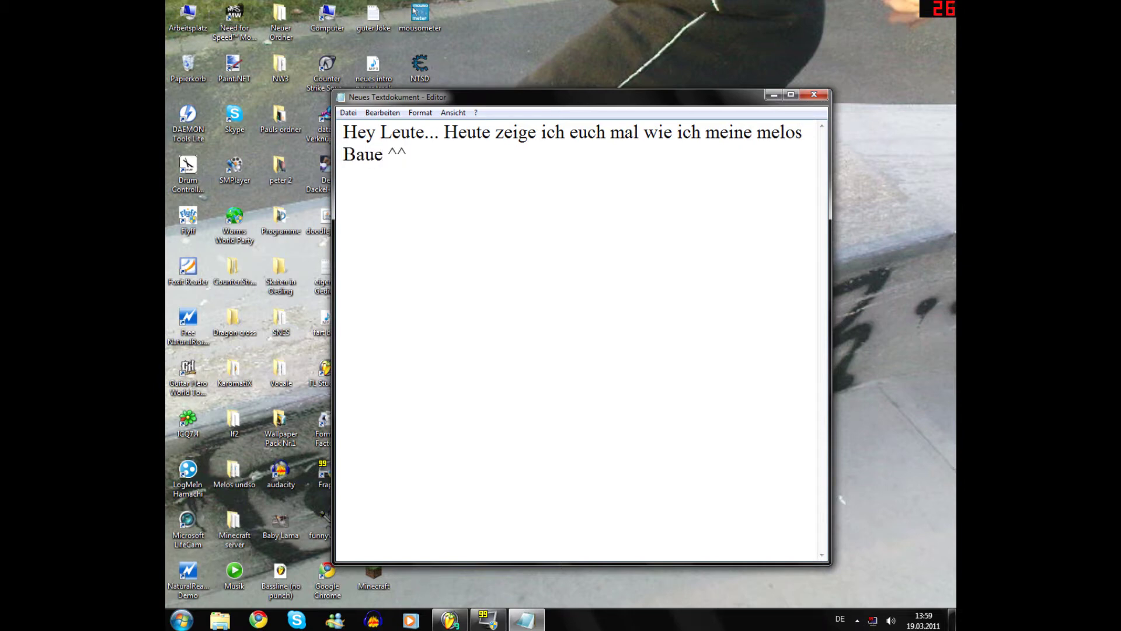
Clear all the text in the open text document and close it without saving
key(ctrl+a)
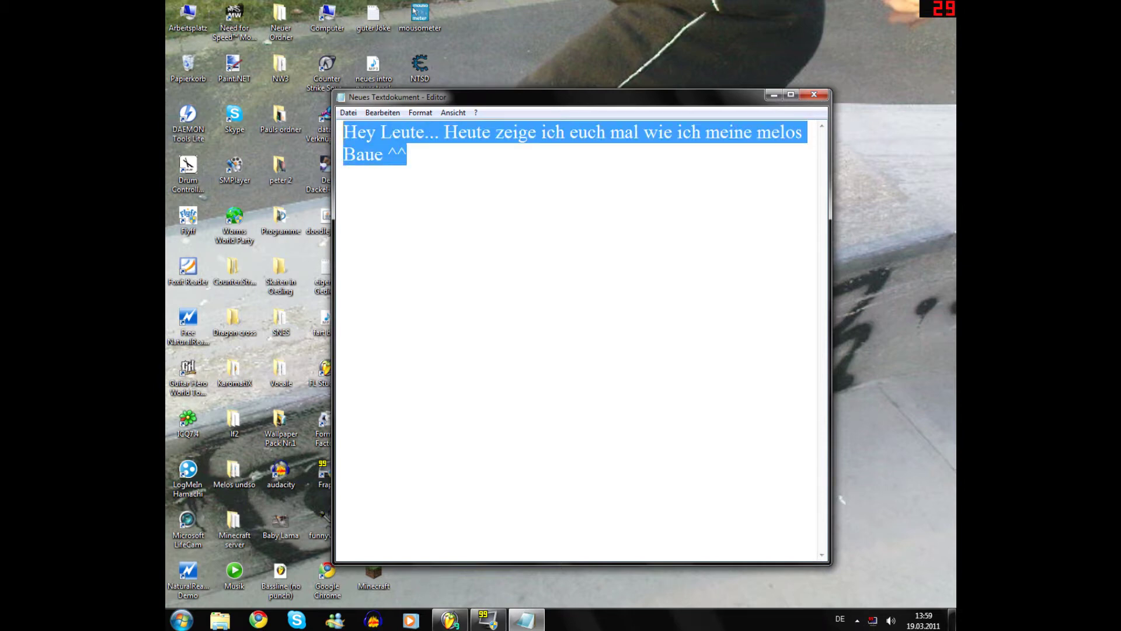
key(Delete)
click(814, 94)
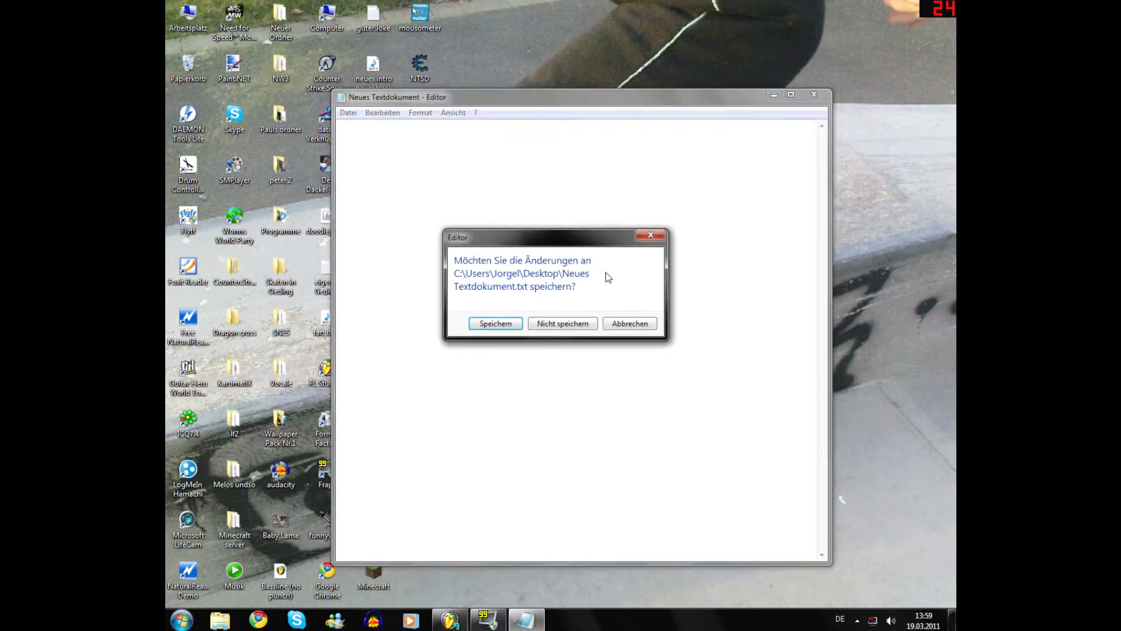
click(576, 324)
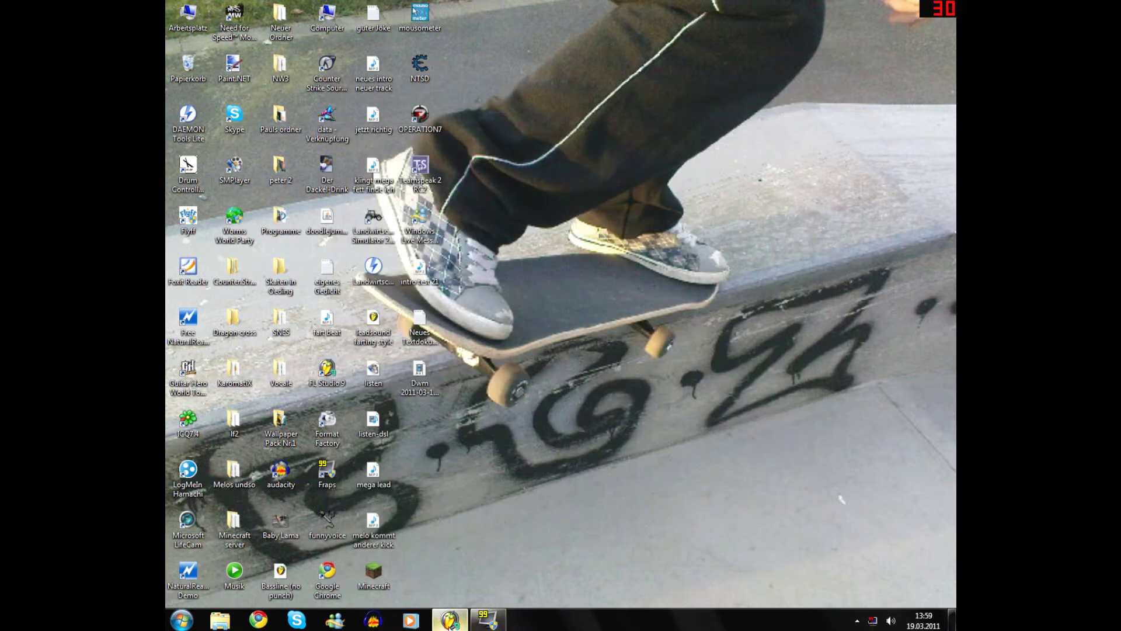
Switch to FL Studio and open the piano roll of the HOV ScreamHover channel
click(450, 620)
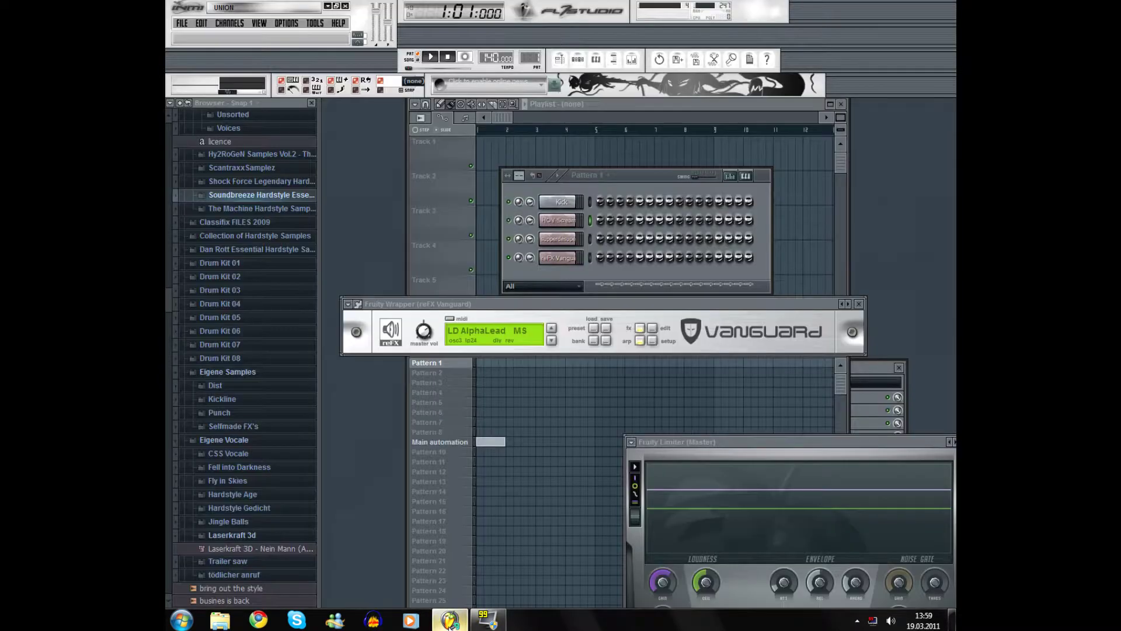
right_click(578, 219)
click(596, 221)
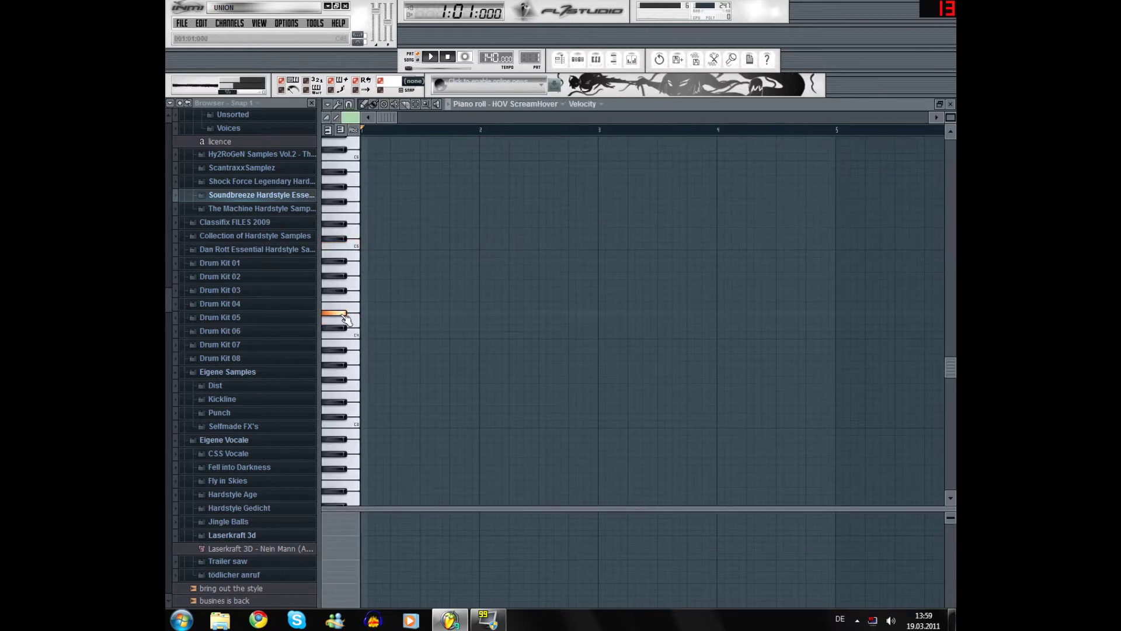
Audition the HOV ScreamHover sound on several piano keys around C4
click(352, 359)
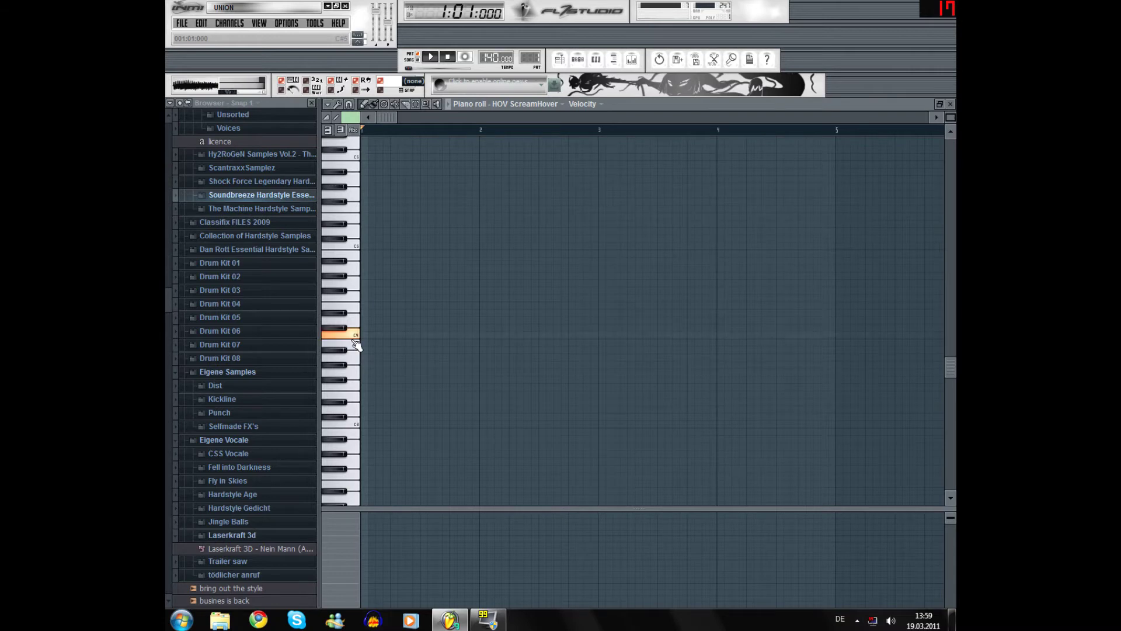
click(351, 316)
click(351, 305)
click(367, 305)
right_click(364, 307)
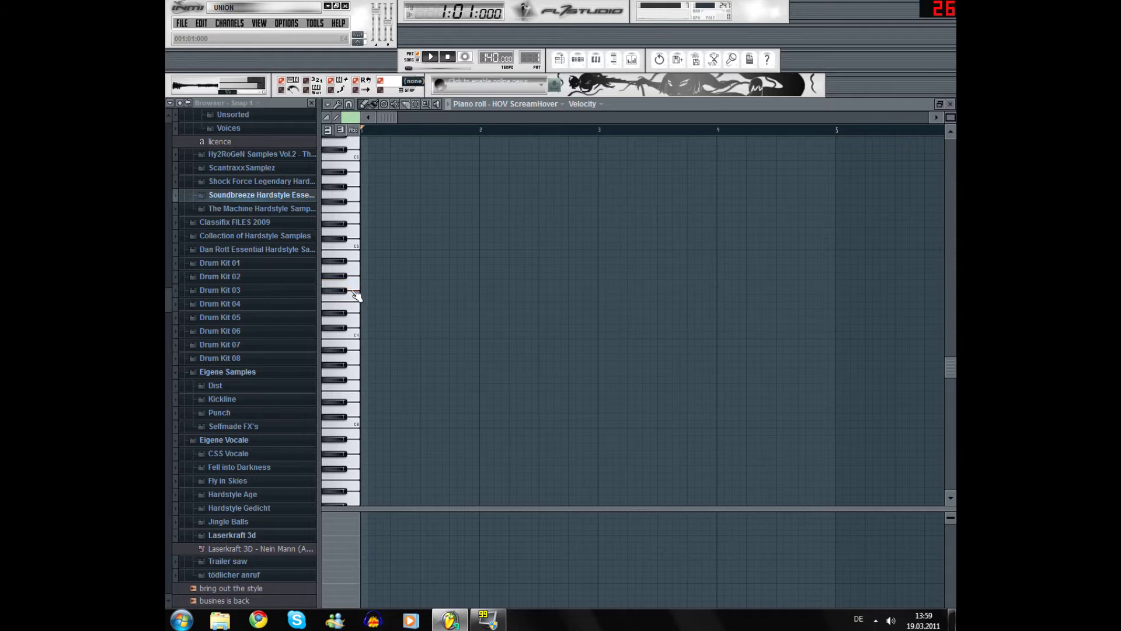
Place four short G3 bass notes in bar 1, one after each beat
click(383, 375)
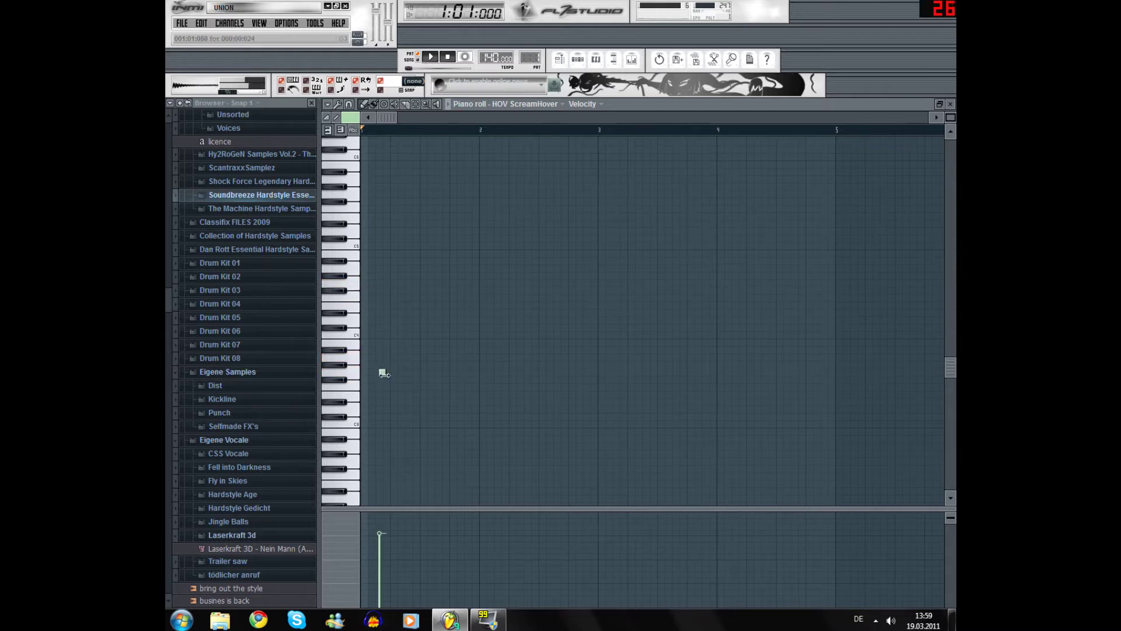
click(443, 375)
click(470, 374)
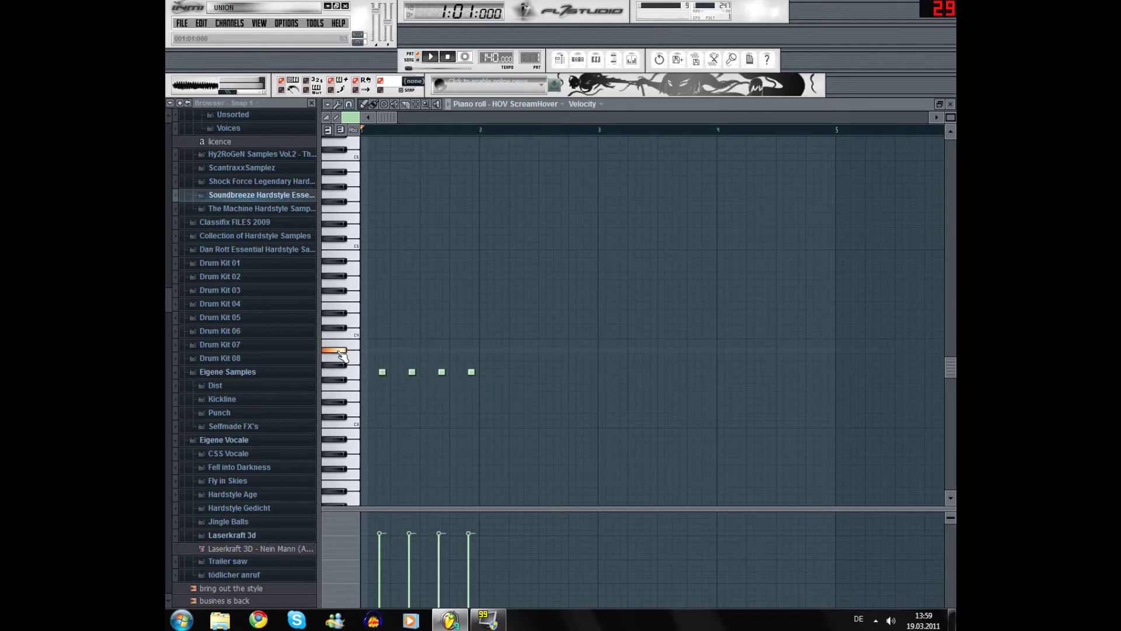
click(497, 336)
right_click(500, 334)
Start the melody with D5, C5 and D5 on the first three beats of bar 1, previewing the pattern
click(364, 232)
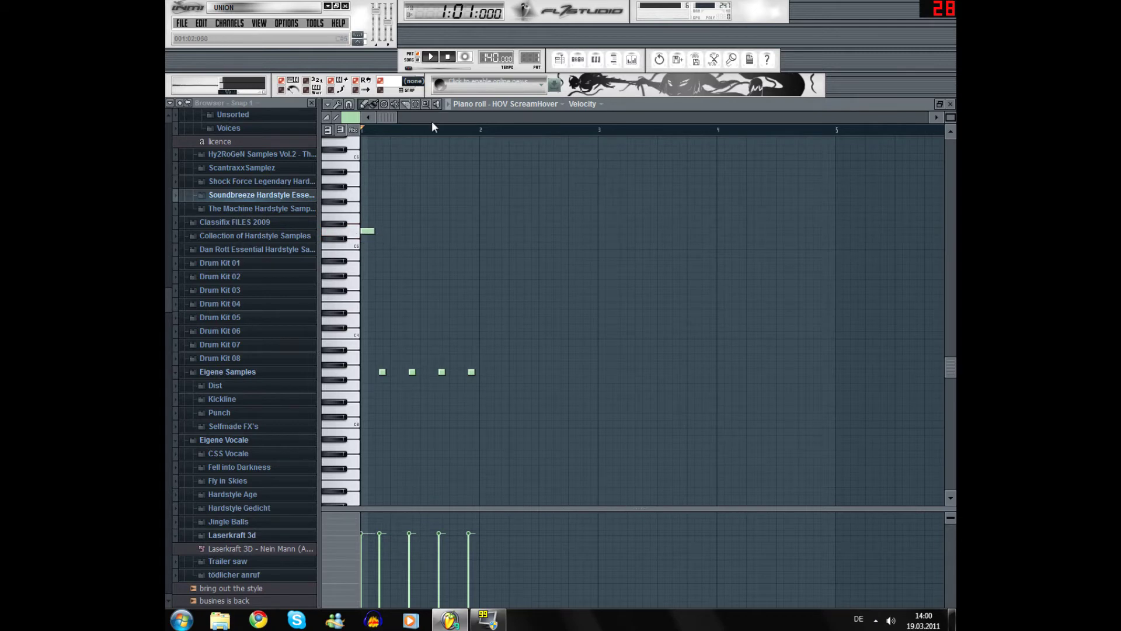
click(433, 58)
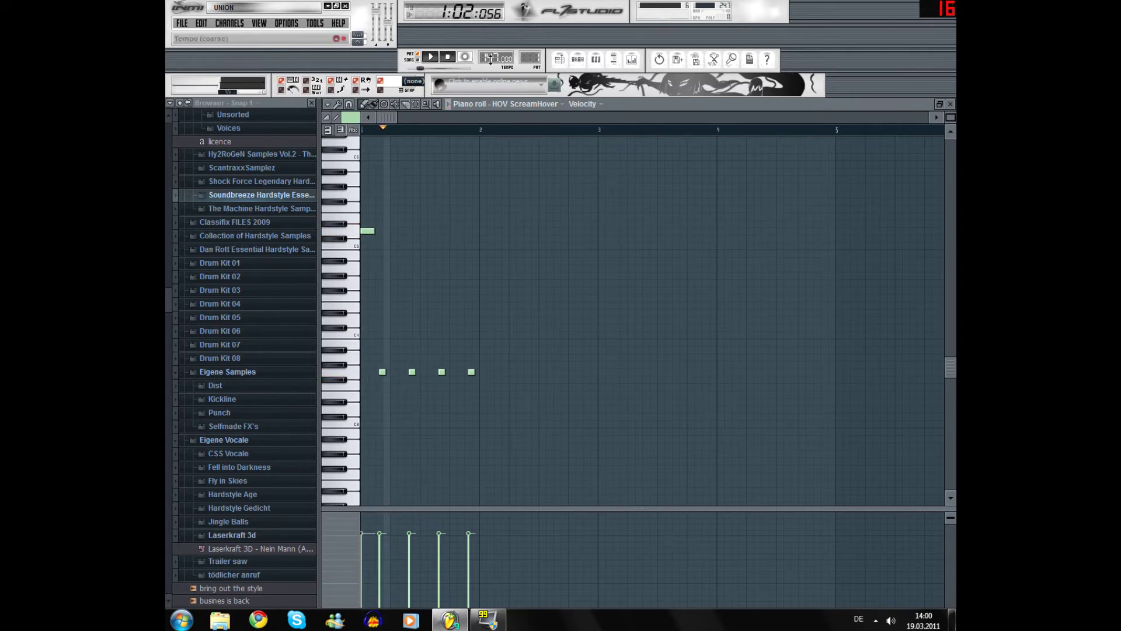
click(390, 245)
click(419, 232)
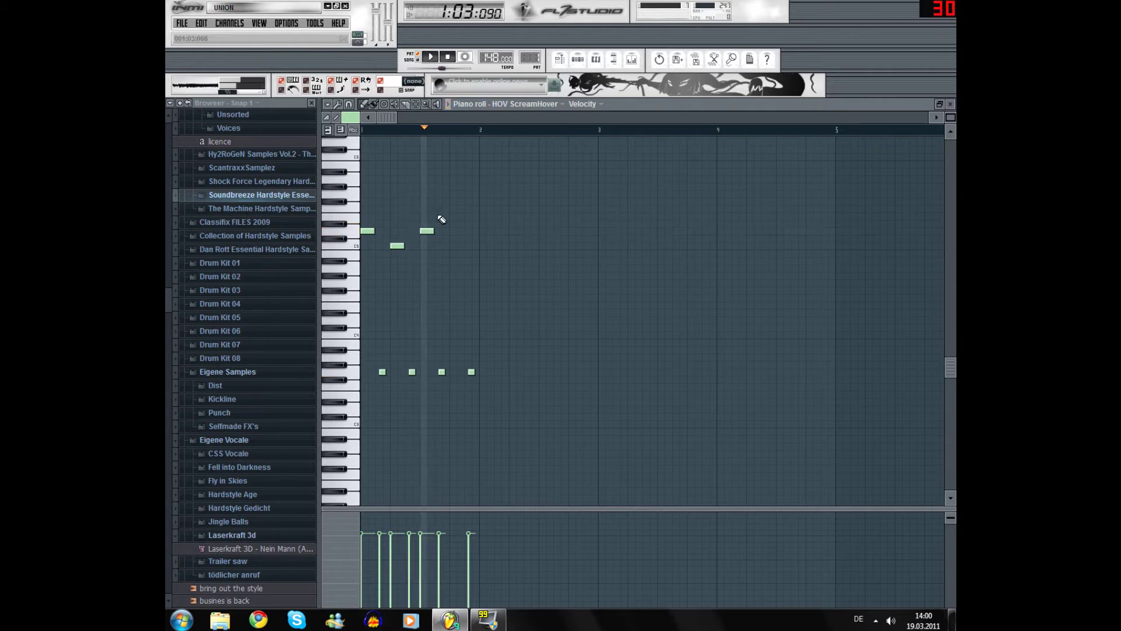
Continue the melody with a short A#4, D5 and a short C5 in bar 1, and D#5 at the start of bar 2
drag(439, 253, 447, 261)
click(452, 224)
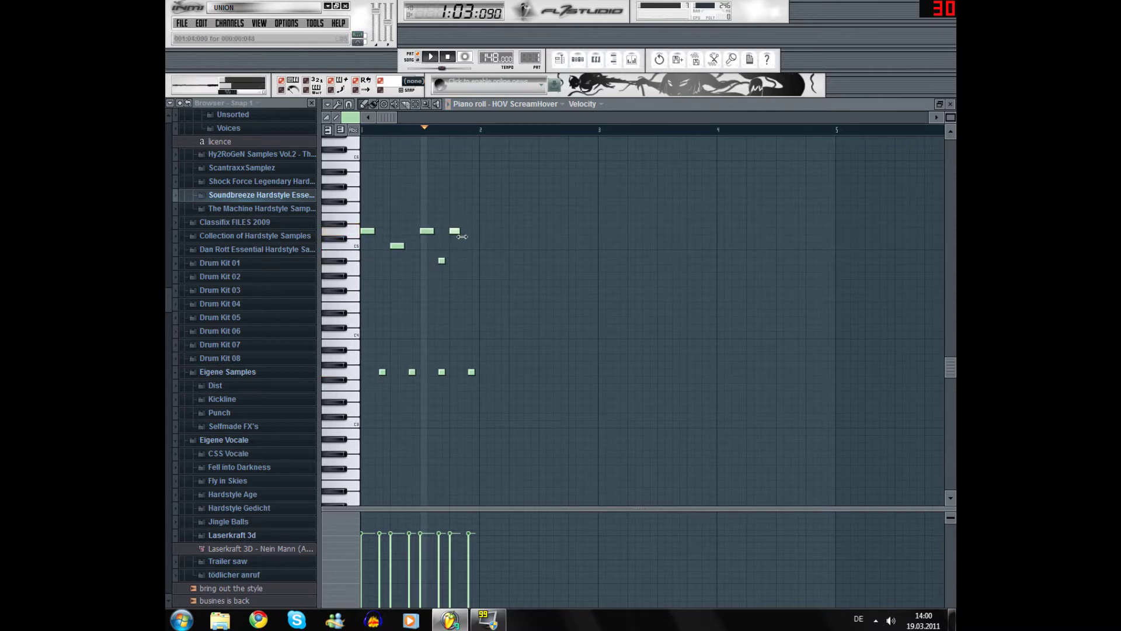
click(471, 246)
click(482, 217)
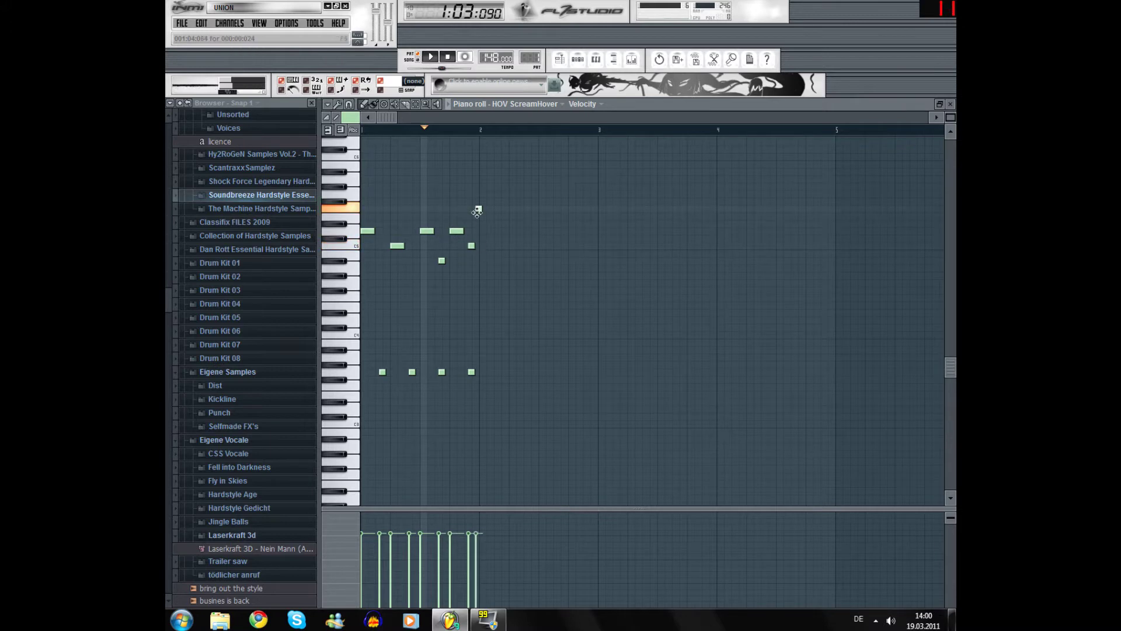
drag(484, 227, 491, 229)
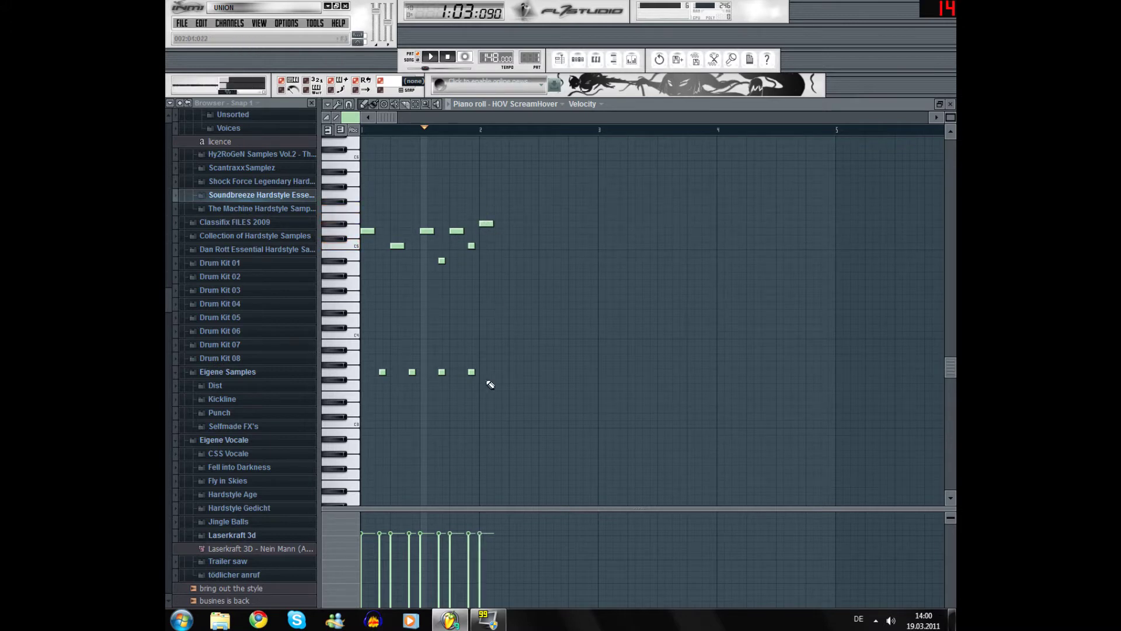
Place four short D#4 bass notes in bar 2, one after each beat
click(498, 344)
drag(497, 344, 497, 350)
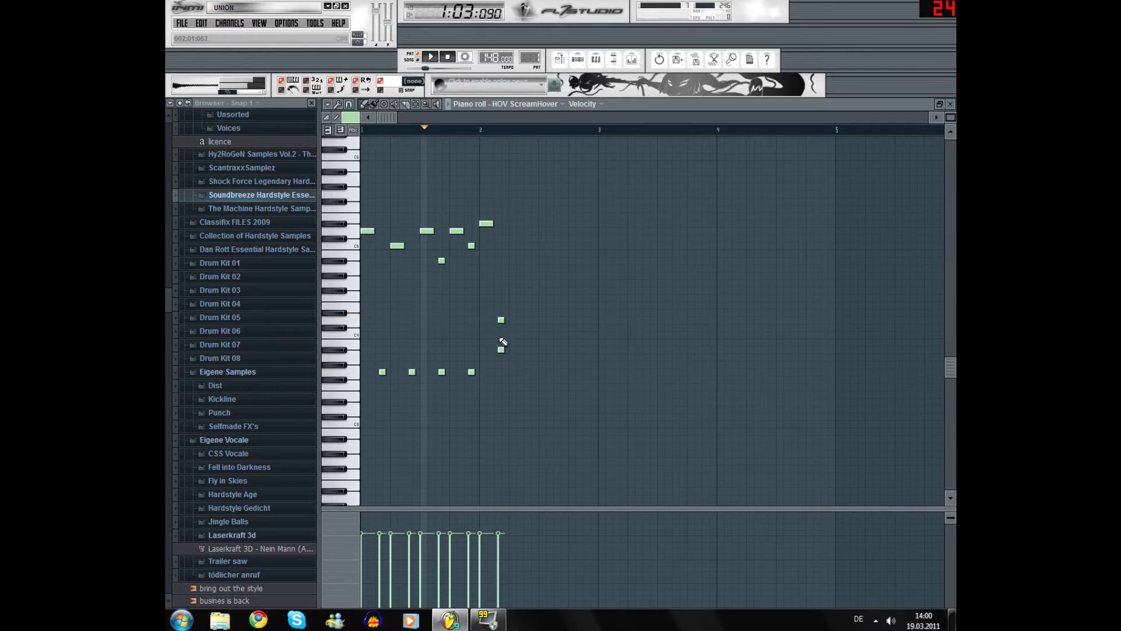
drag(499, 319, 500, 314)
click(529, 313)
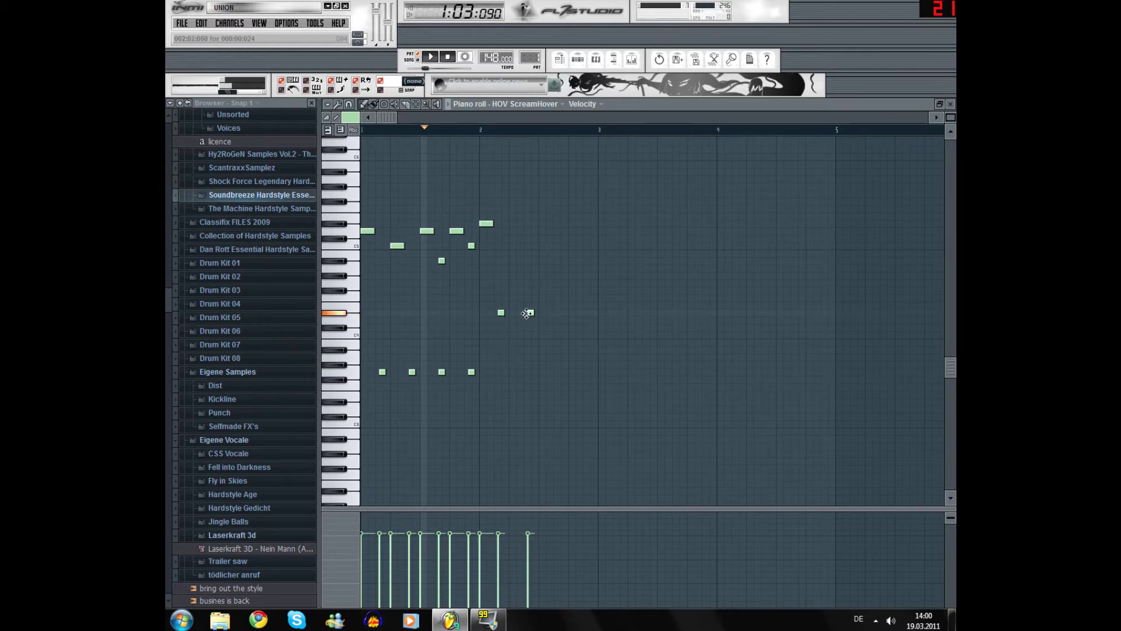
click(560, 313)
click(587, 313)
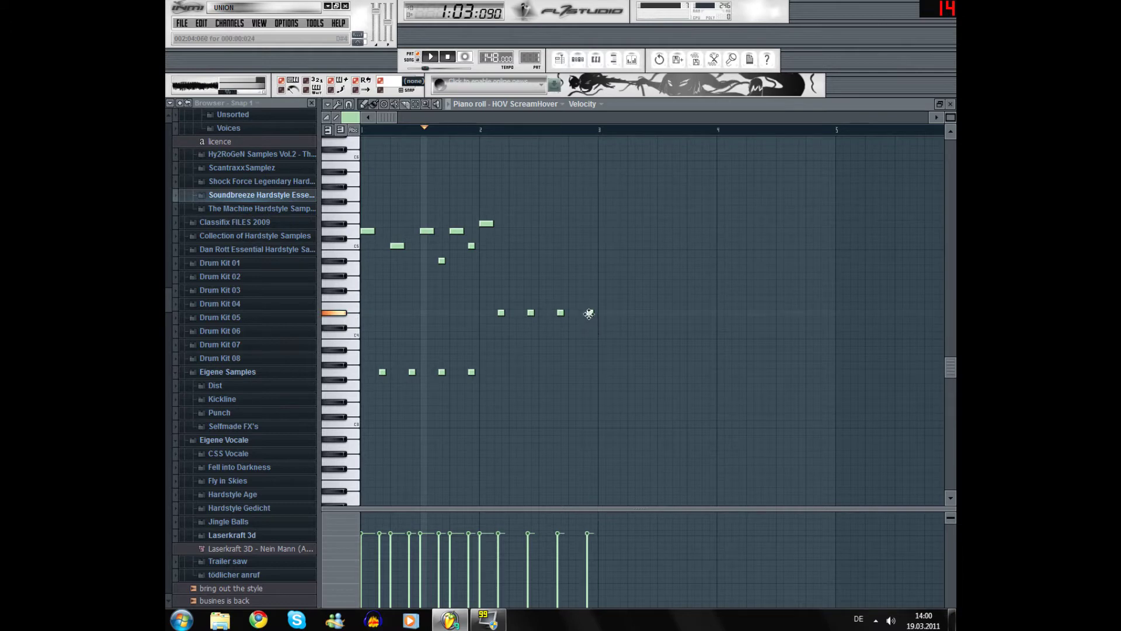
Remove the last two G3 bass notes from bar 1 and play the pattern back
click(431, 56)
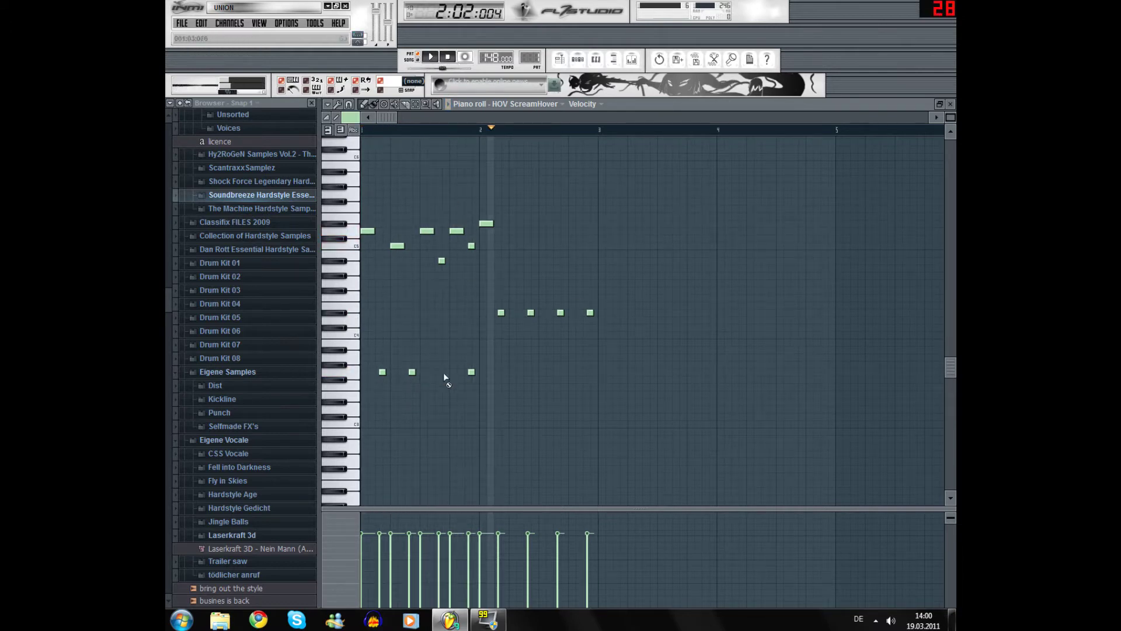
click(432, 57)
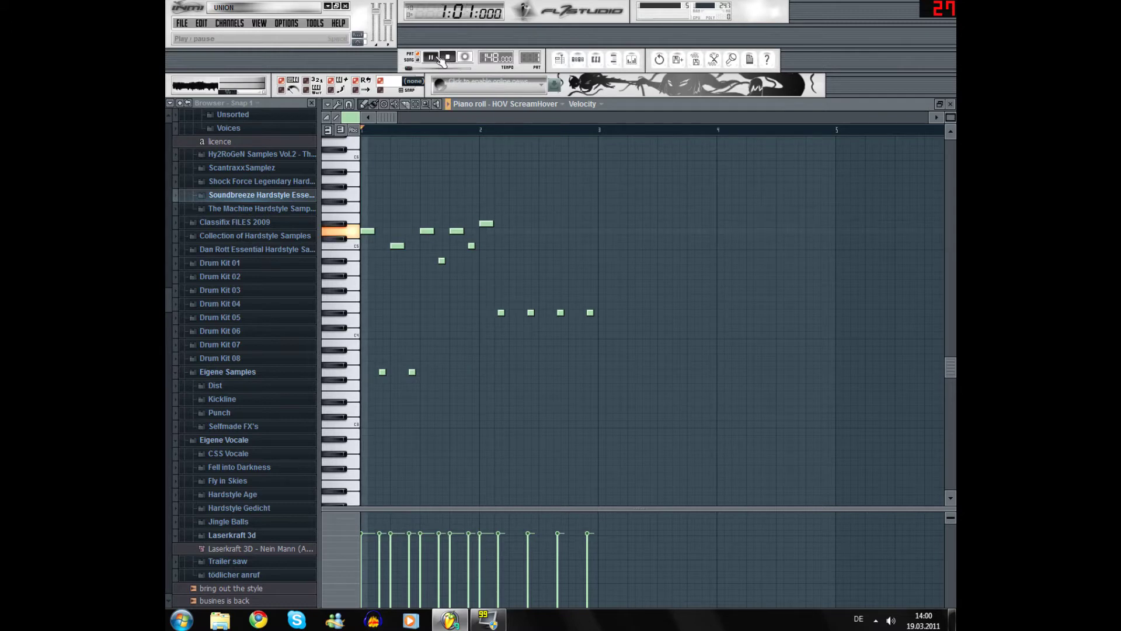
Add G5 and A#5 melody notes on beats 2 and 3 of bar 2 and preview the pattern
scroll(533, 268, up, 3)
click(512, 232)
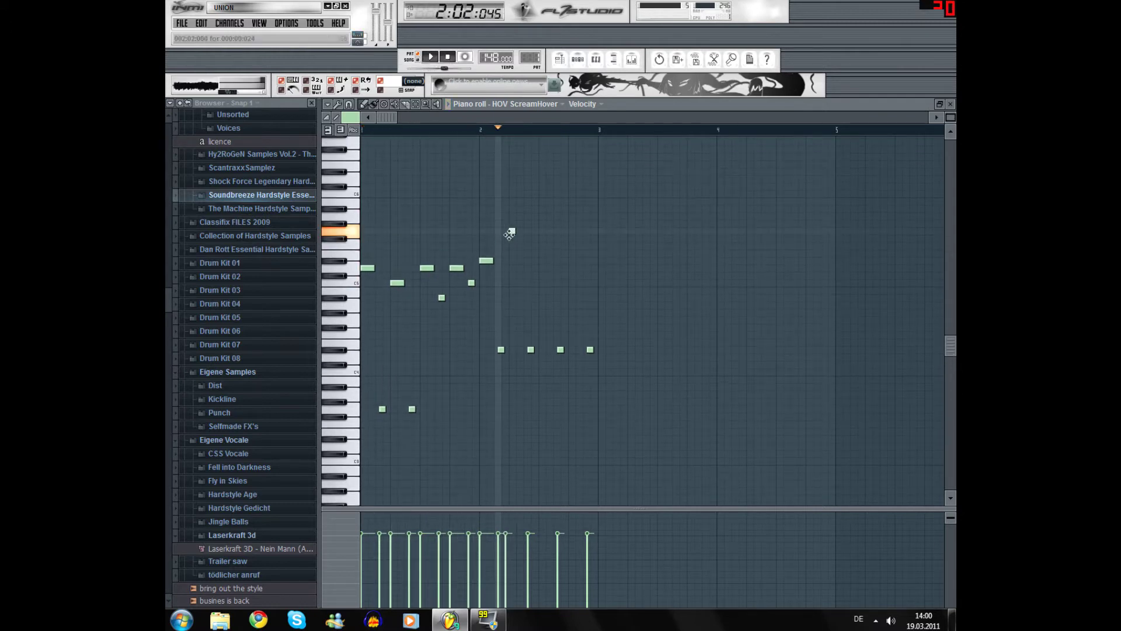
click(540, 209)
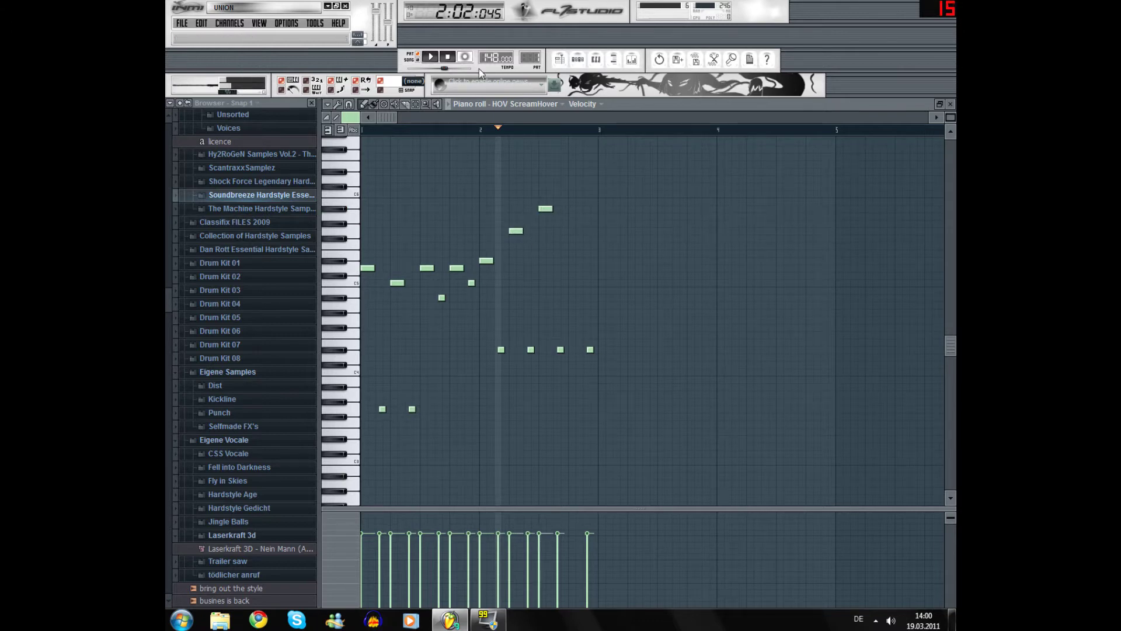
click(430, 58)
click(438, 60)
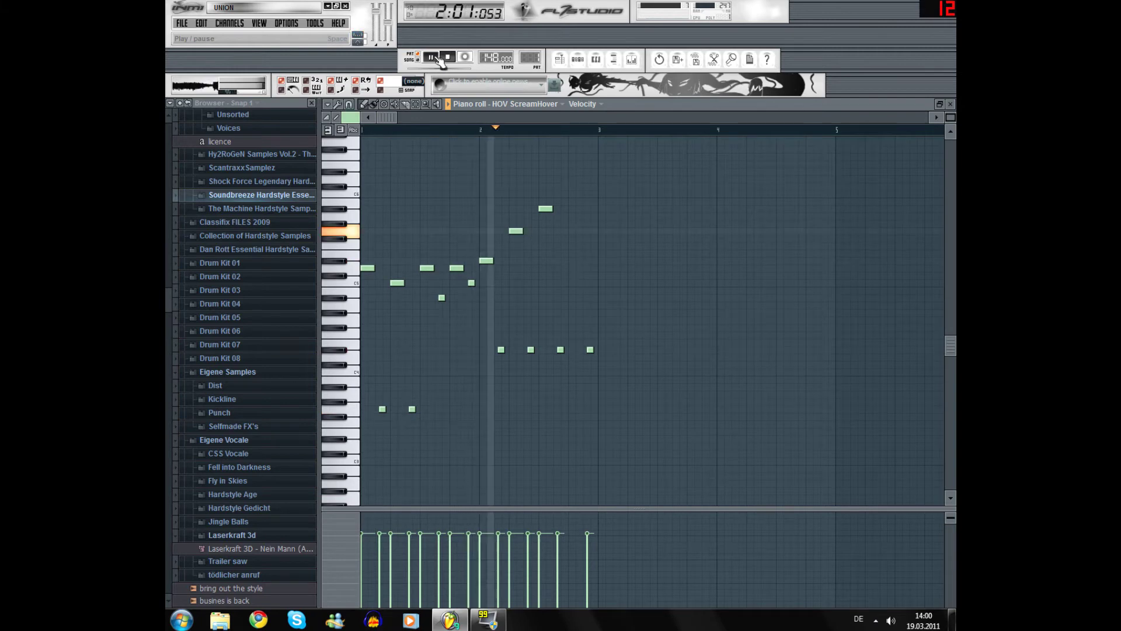
key(space)
Complete bar 2 with C6 and a short A#5 in place of its last D#4, start bar 3 on A5, and preview
scroll(574, 205, up, 2)
drag(574, 205, 595, 227)
click(601, 231)
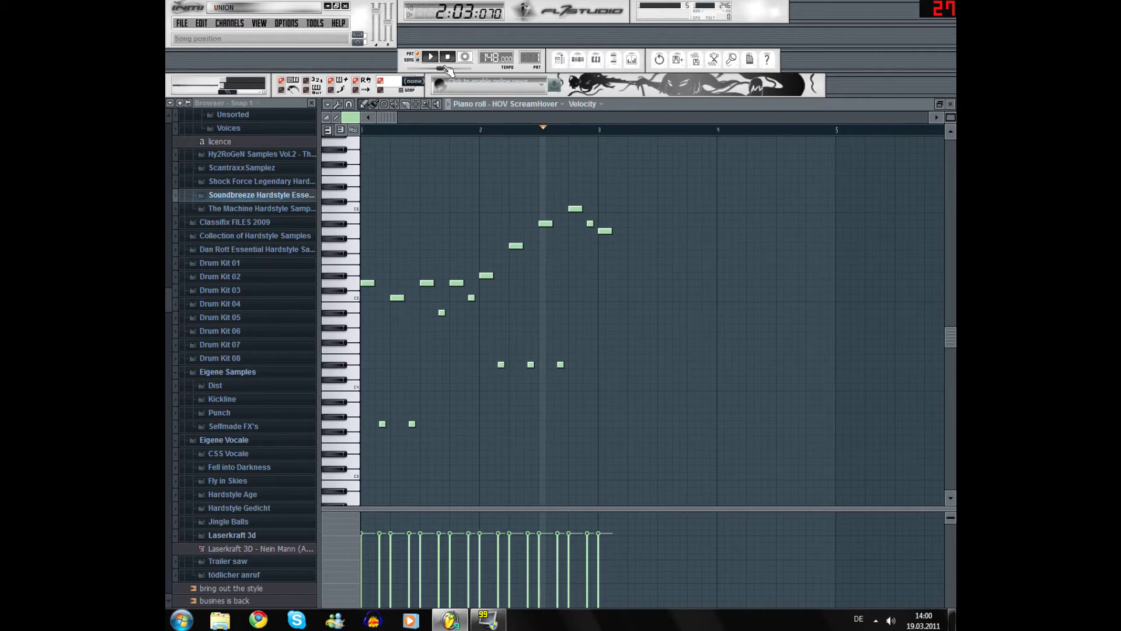
key(space)
scroll(449, 130, right, 1)
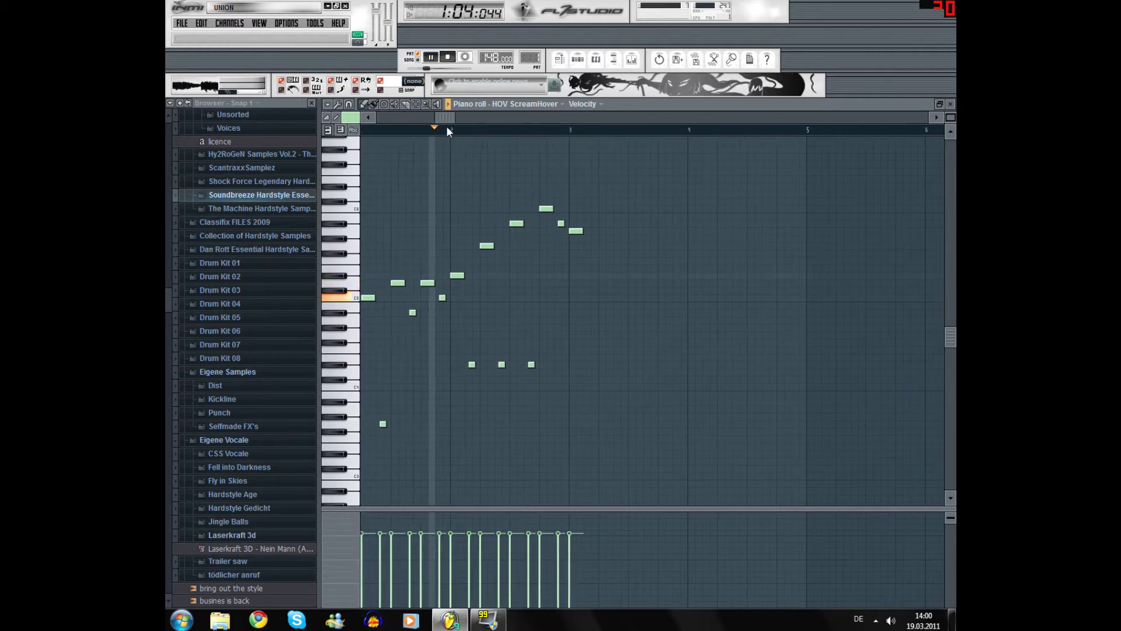
click(431, 56)
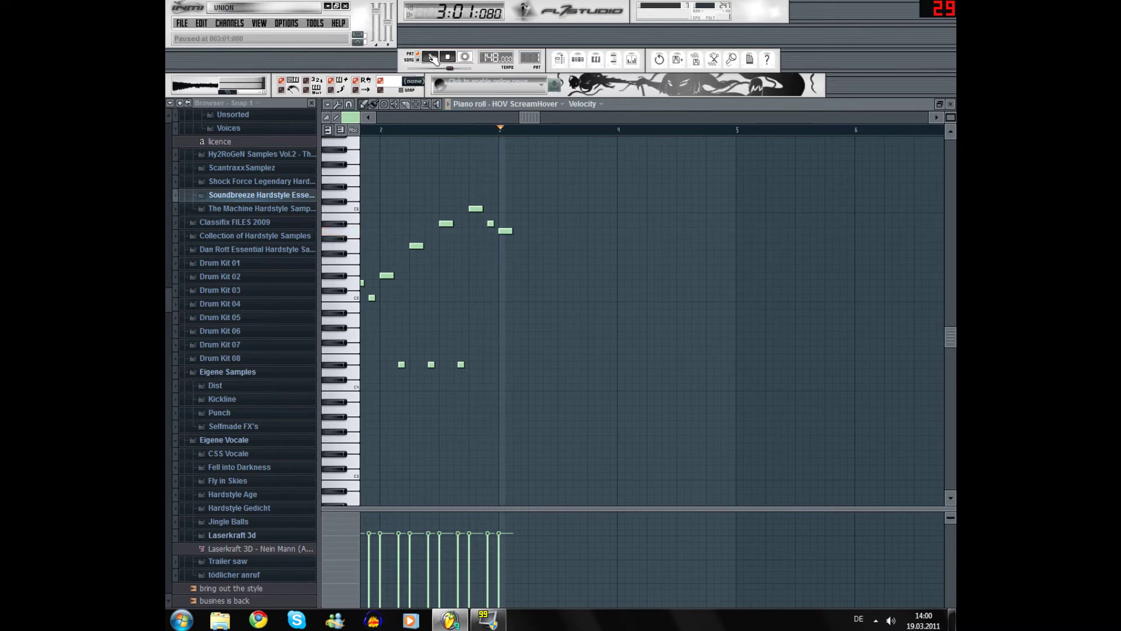
Place four short D4 bass notes in bar 3, one after each beat
click(502, 394)
drag(508, 393, 514, 370)
click(550, 371)
click(581, 372)
click(609, 372)
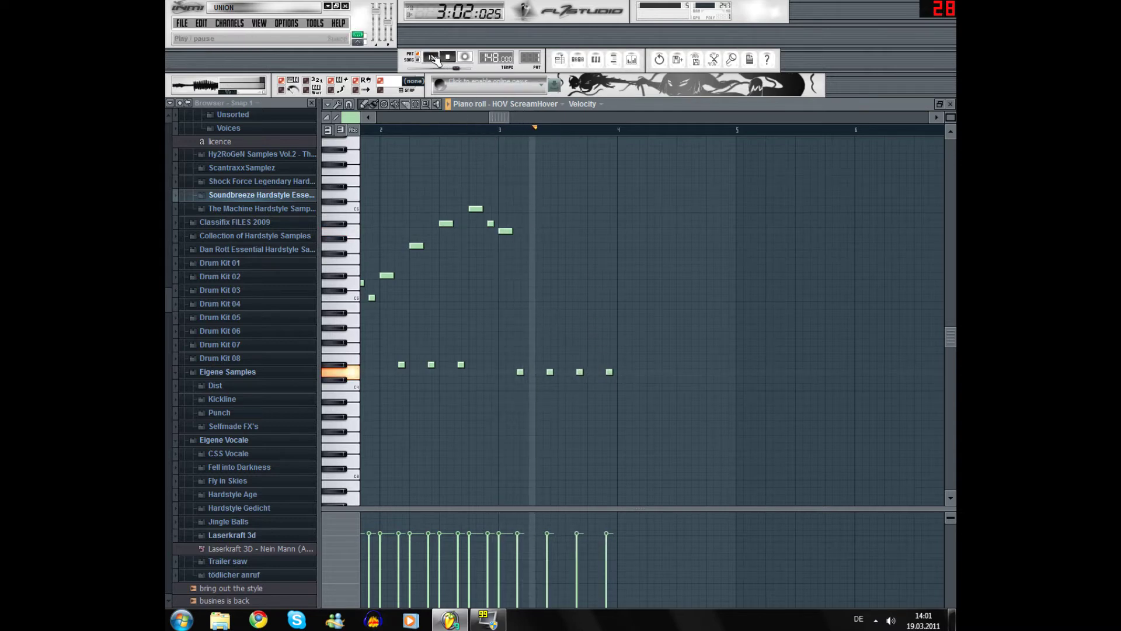
Add G5, A5 and A#5 melody notes on beats 2 to 4 of bar 3
click(533, 247)
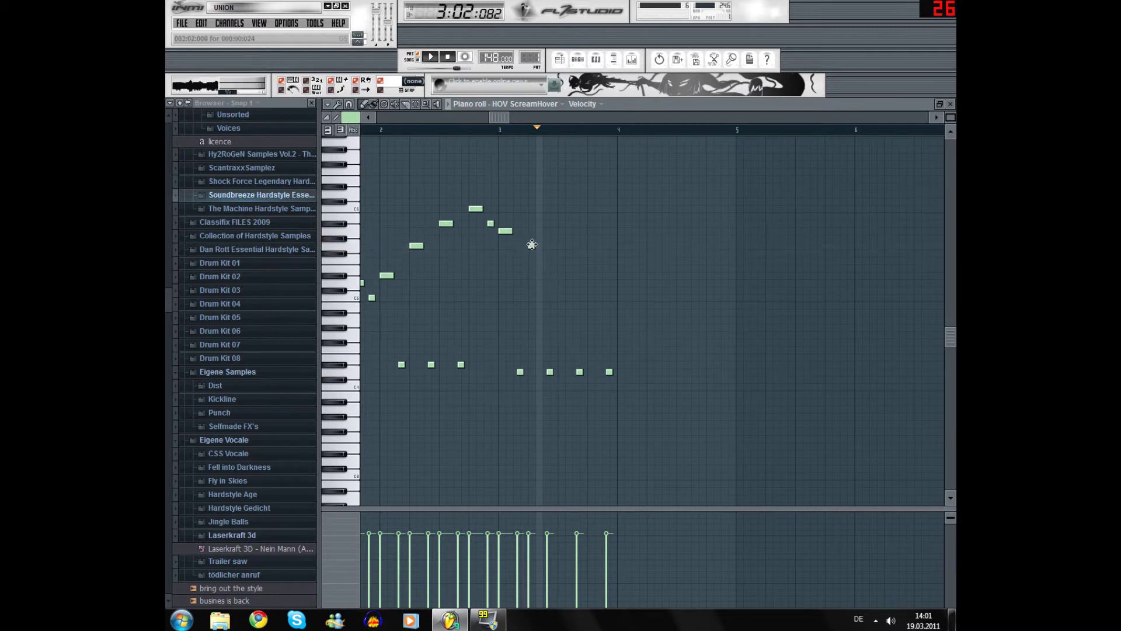
click(536, 246)
click(563, 231)
click(587, 224)
drag(565, 232, 560, 231)
Add G5, a short D5 and another G5 to the melody in bar 4 and preview the pattern
click(620, 246)
click(641, 283)
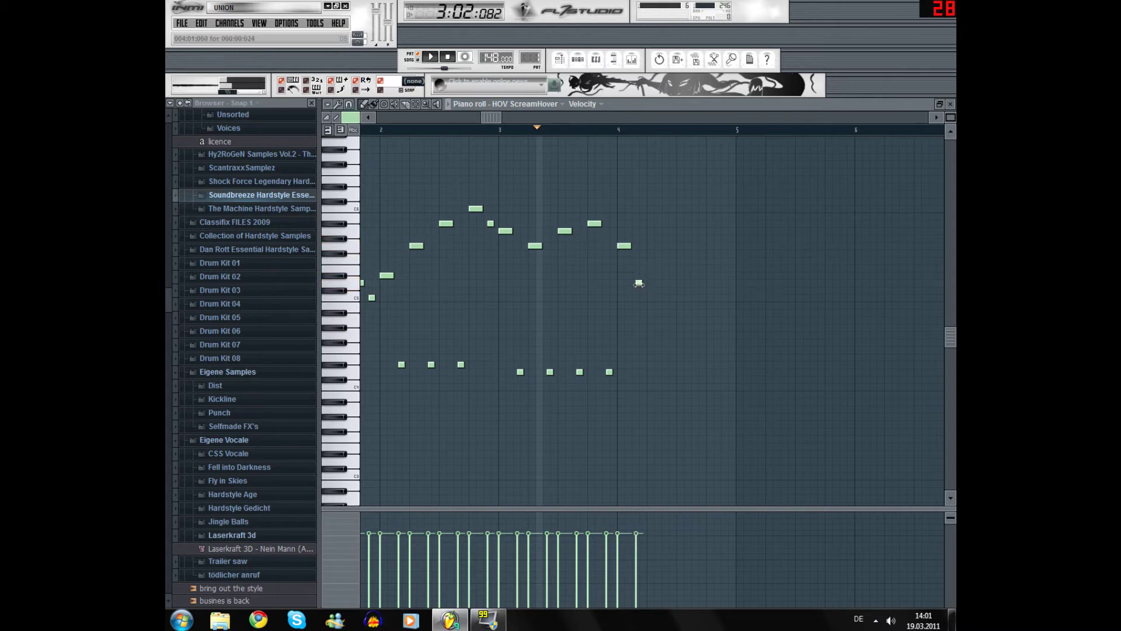
click(650, 246)
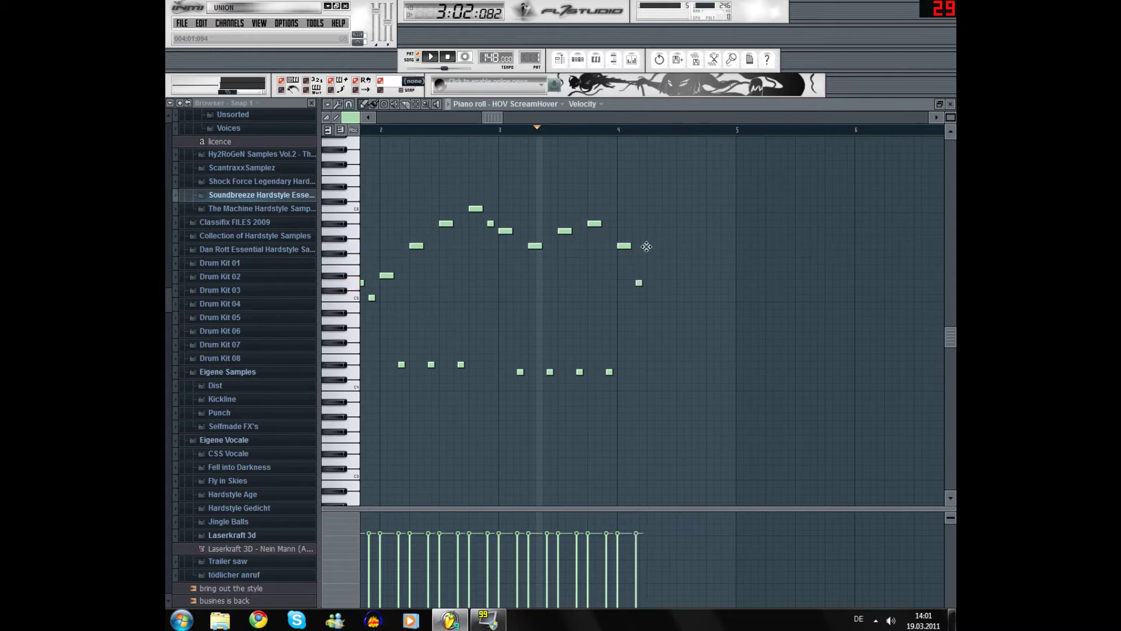
drag(662, 250, 665, 246)
click(432, 57)
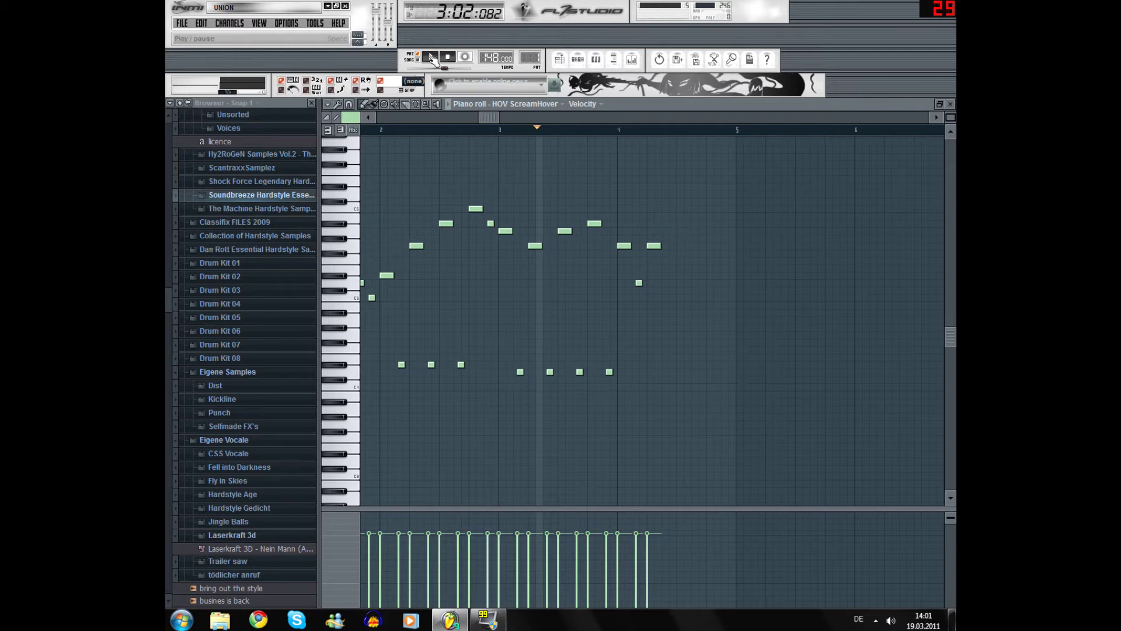
click(435, 58)
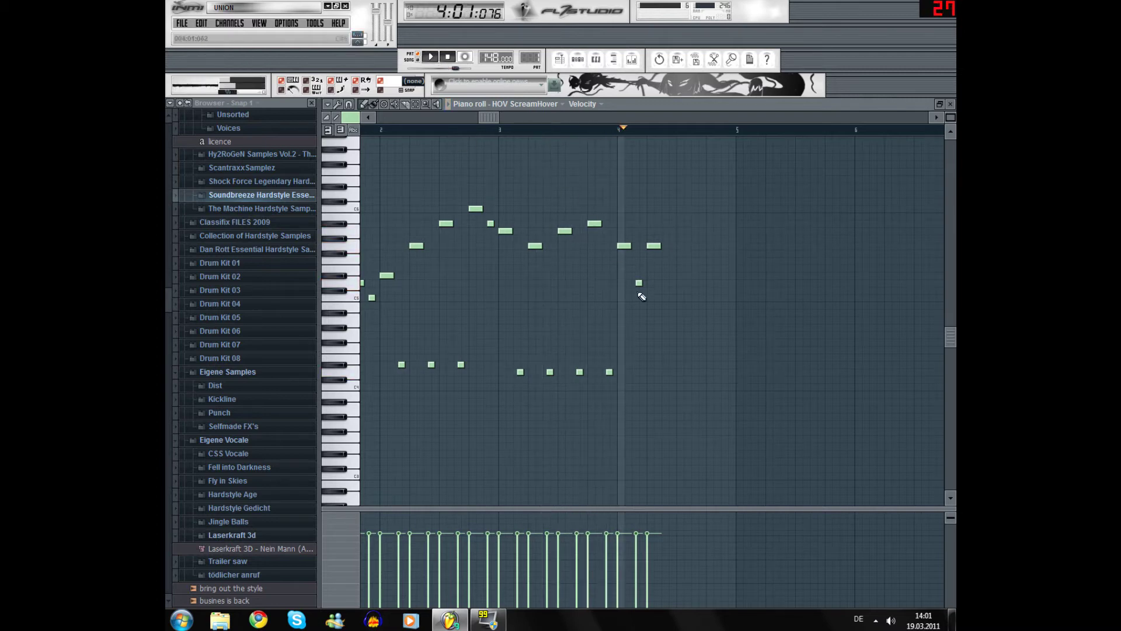
Place four short G3 bass notes in bar 4, one after each beat, and play the pattern
click(640, 424)
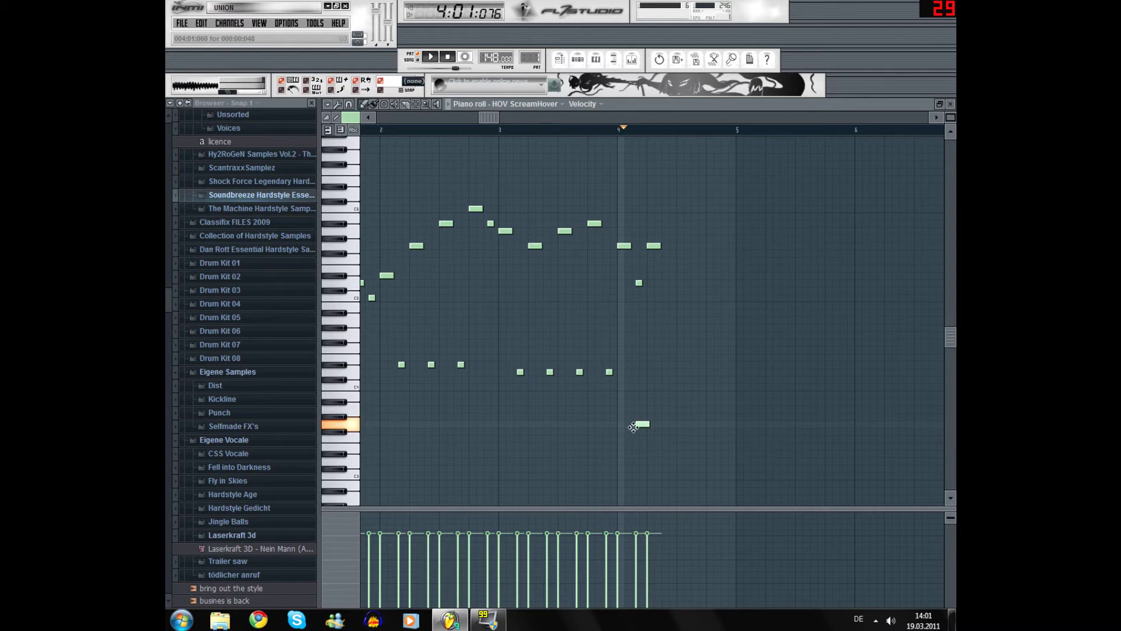
click(668, 424)
click(698, 424)
click(728, 424)
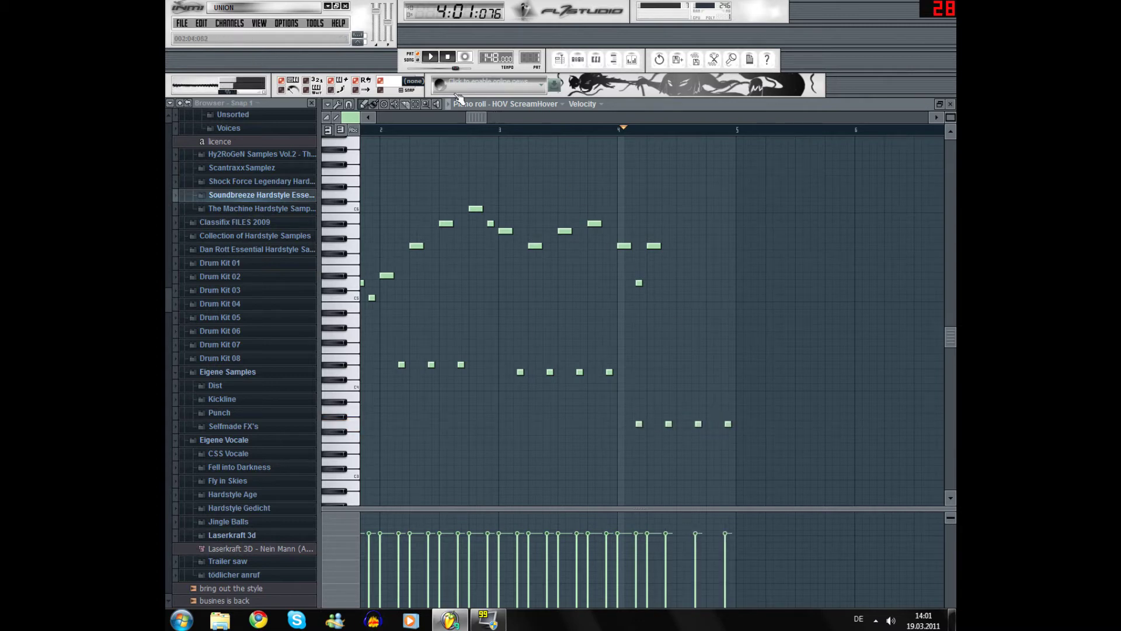
click(431, 57)
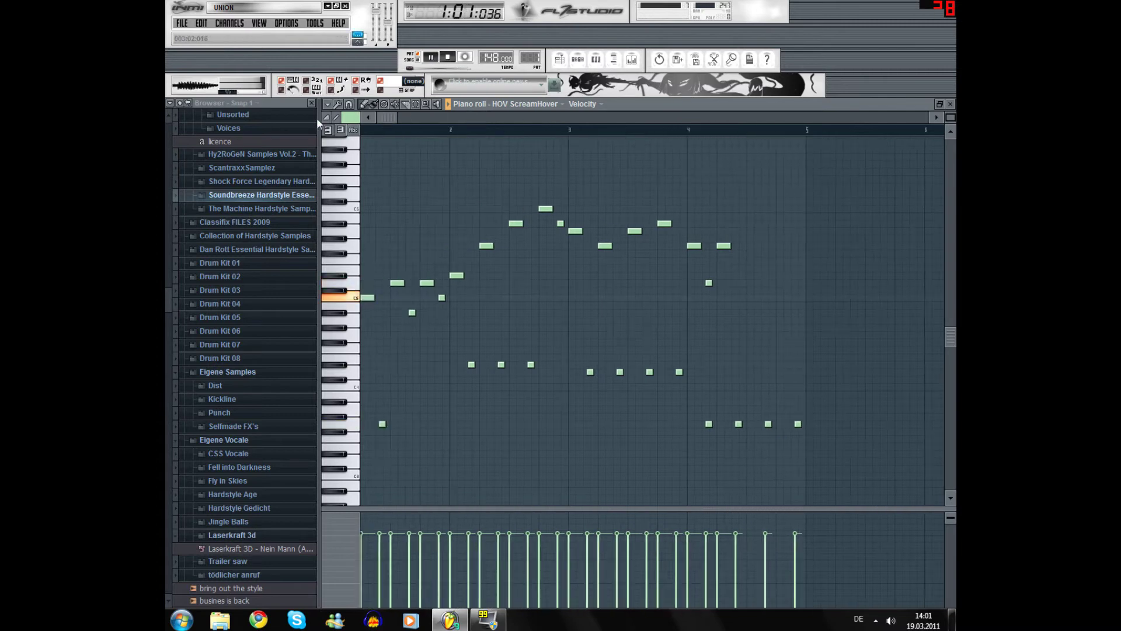
Rework the bar 4 melody after its opening G5 with F5, G5, a short A#5, A5 and a closing F5
click(390, 127)
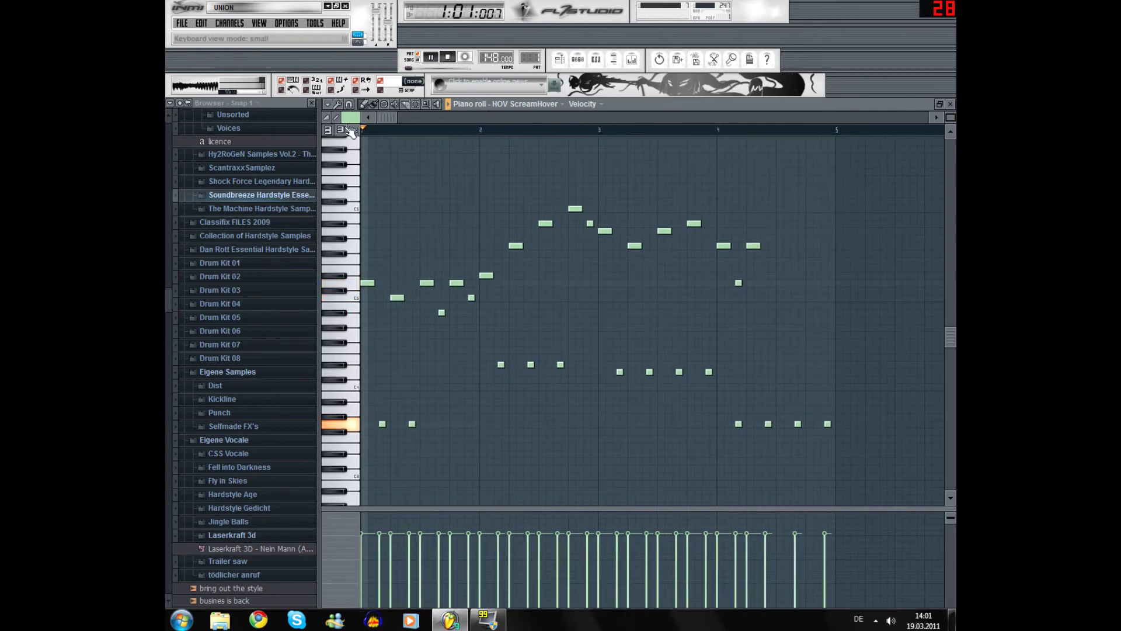
drag(380, 116, 561, 140)
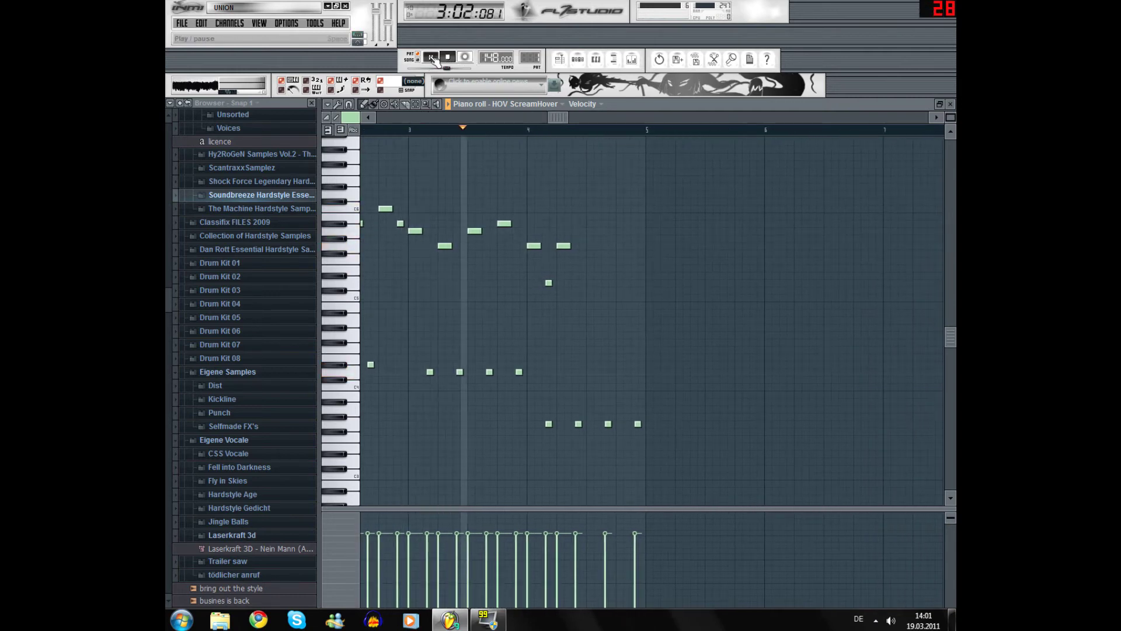
click(432, 57)
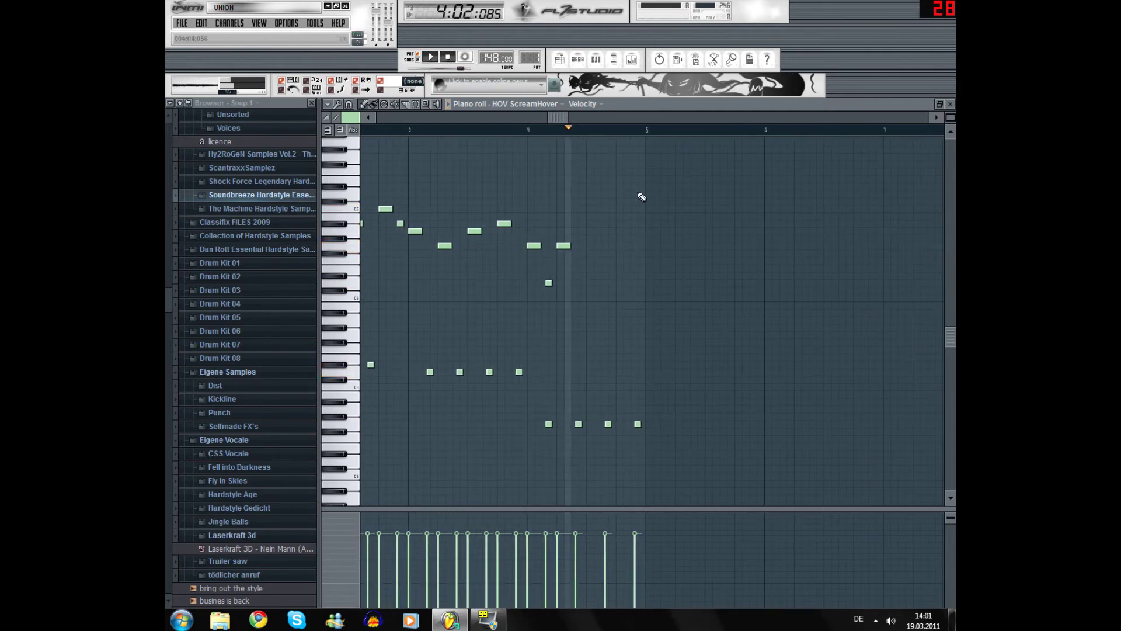
click(562, 260)
click(591, 246)
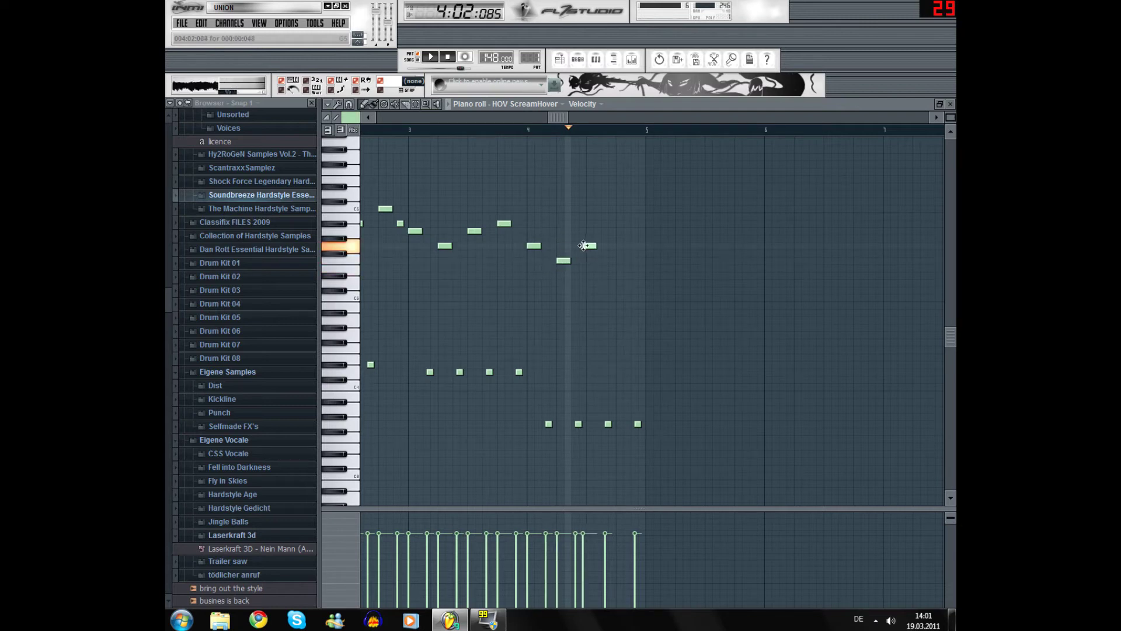
click(607, 223)
click(618, 231)
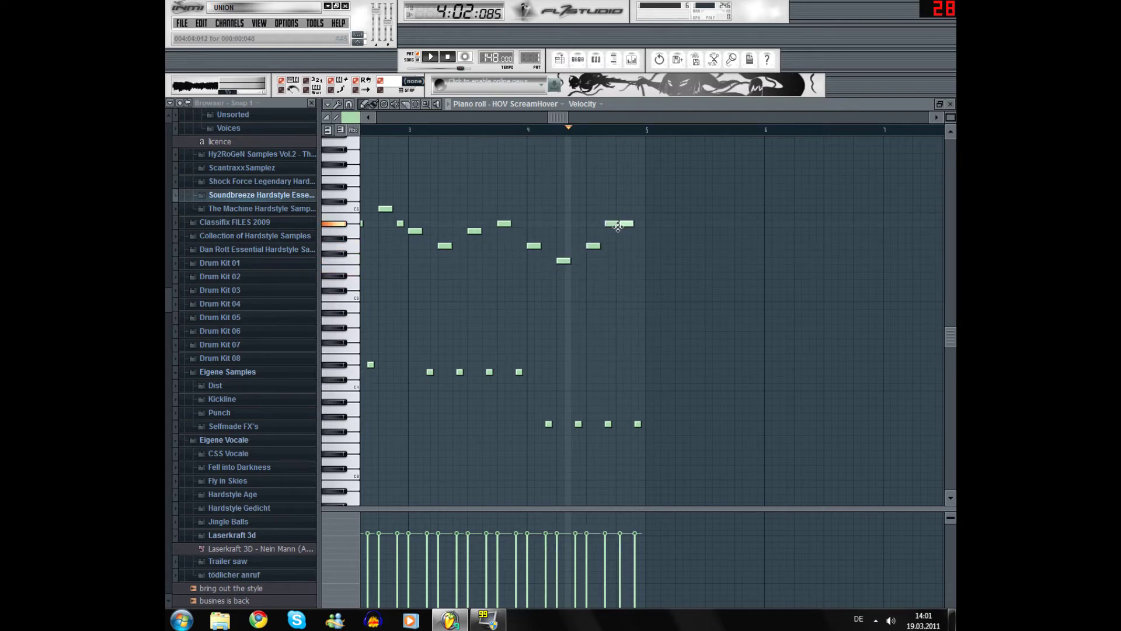
drag(622, 231, 640, 261)
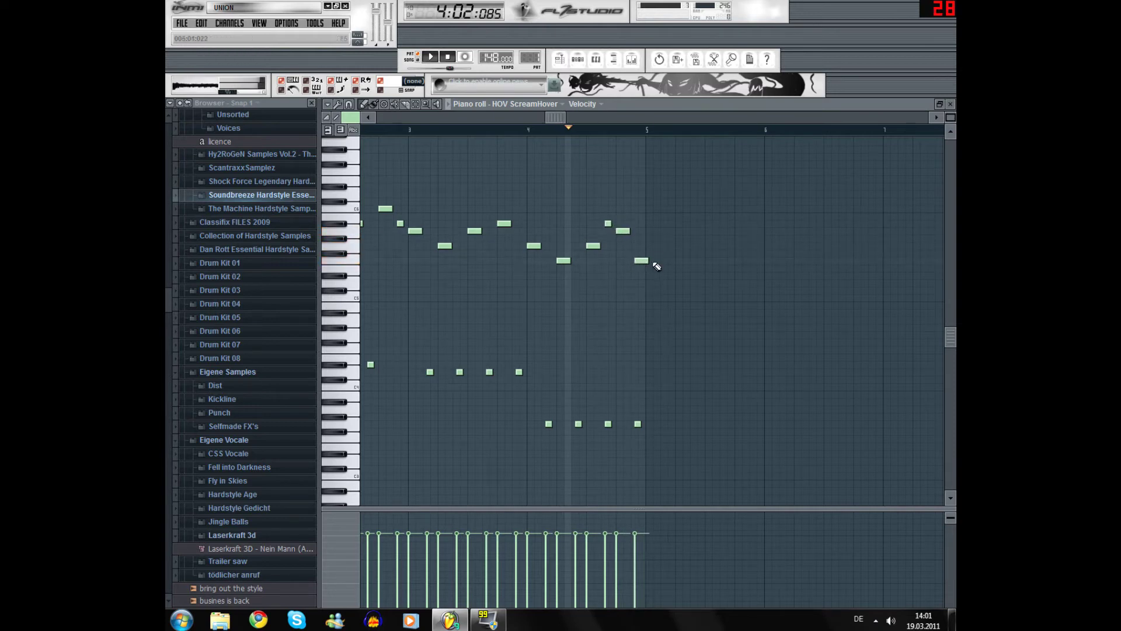
Play the pattern from the start and remove the last two G3 bass notes of bar 4
drag(559, 118, 386, 119)
click(434, 58)
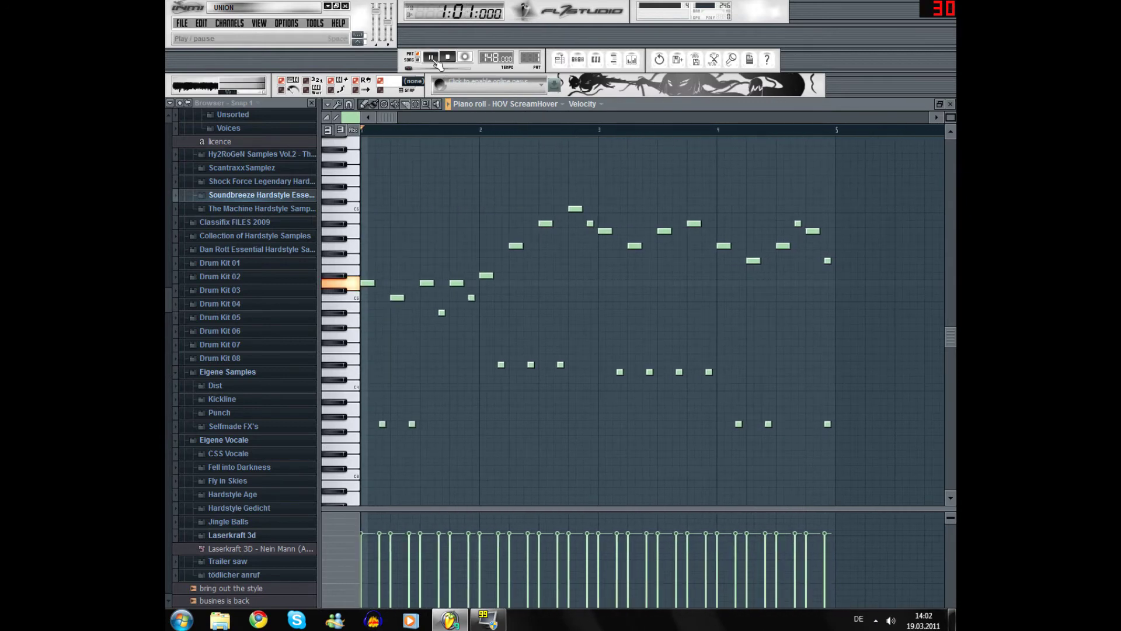
scroll(572, 248, down, 1)
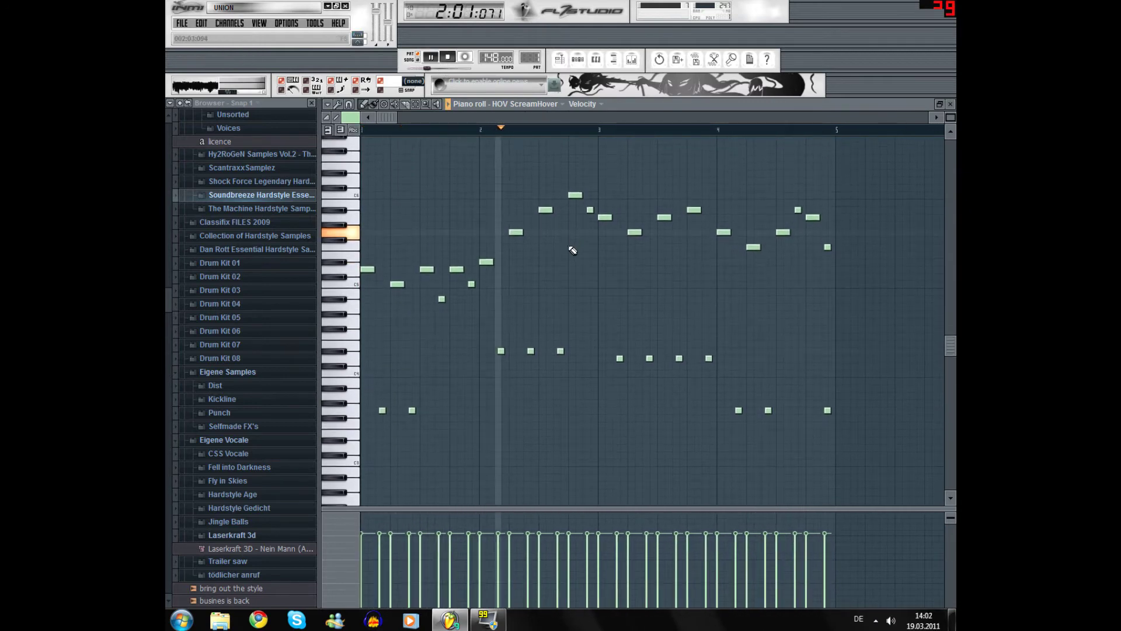
scroll(573, 250, up, 2)
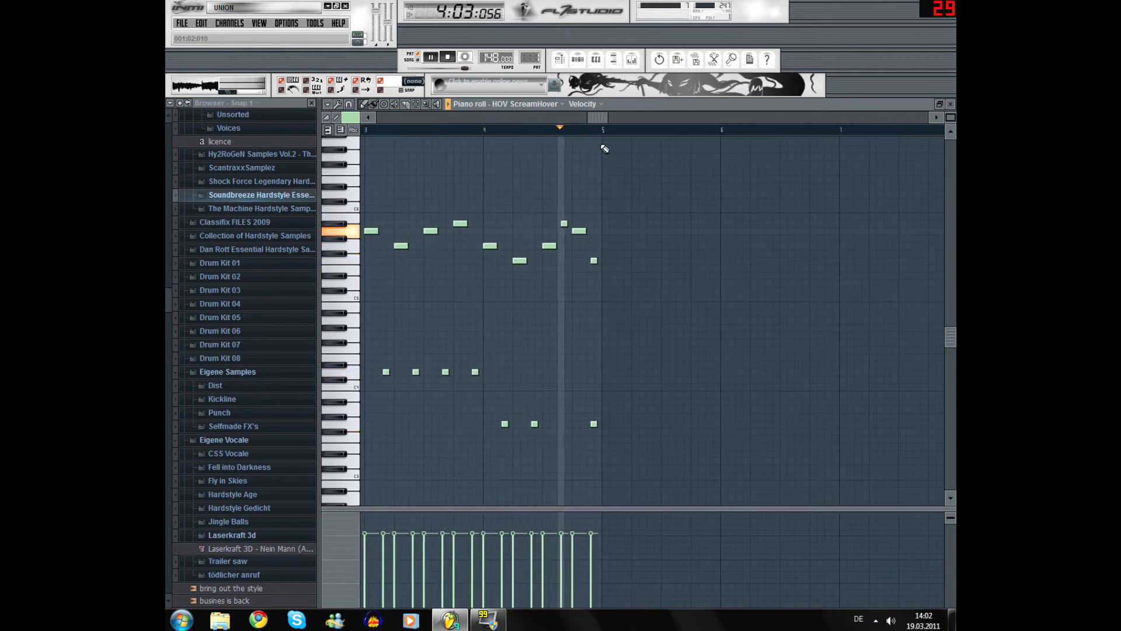
key(space)
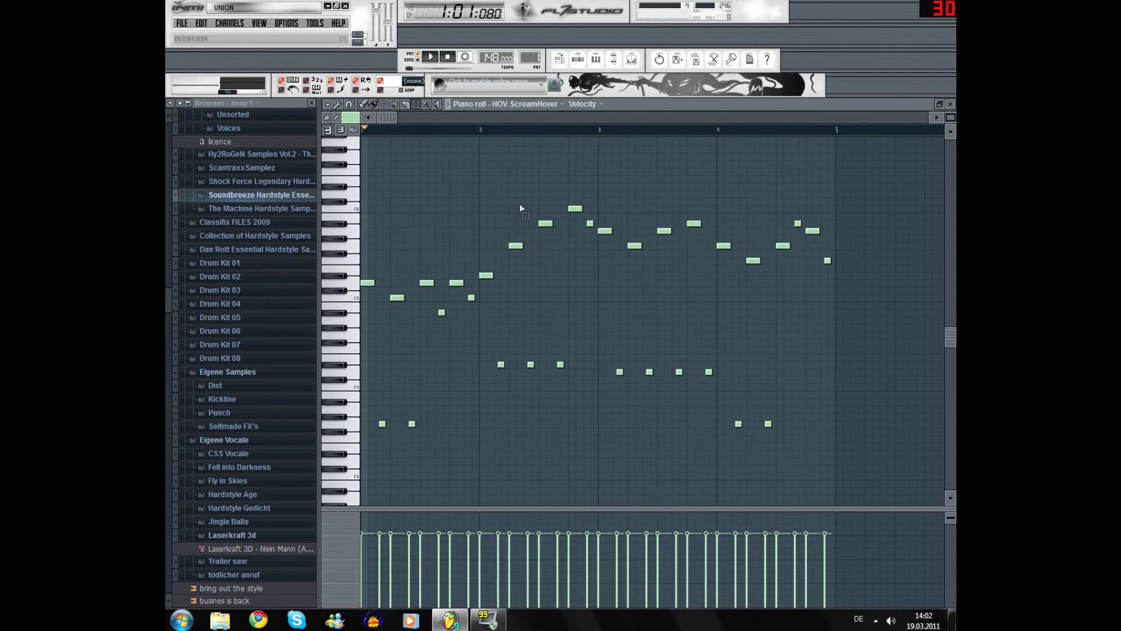
Select all notes of the four-bar melody and duplicate them into bars 5 to 8
key(ctrl+a)
scroll(339, 409, down, 3)
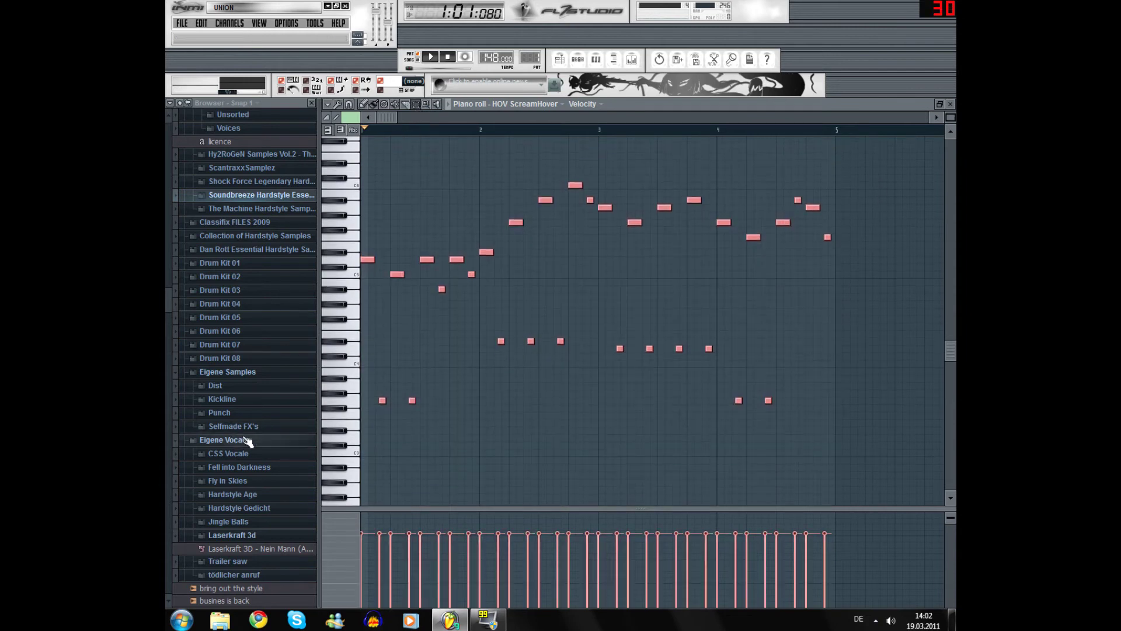
drag(394, 117, 511, 123)
scroll(699, 144, down, 3)
scroll(786, 148, up, 3)
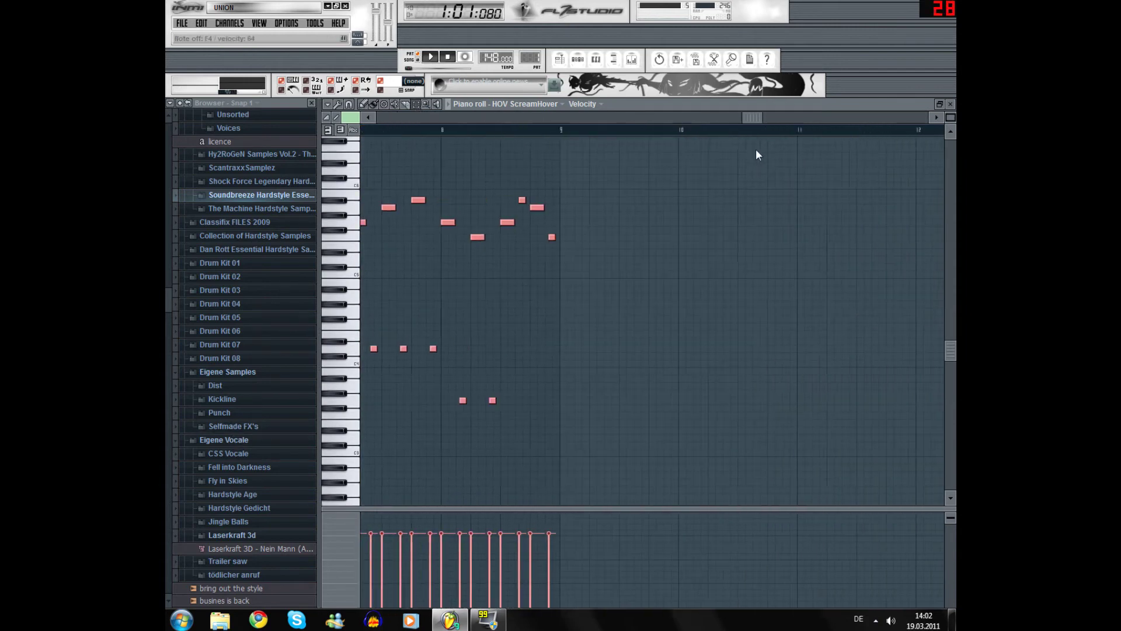
key(ctrl+b)
Play the copied section and change the bar 7 melody to C6, A#5, D6 and G6
key(space)
drag(386, 118, 666, 132)
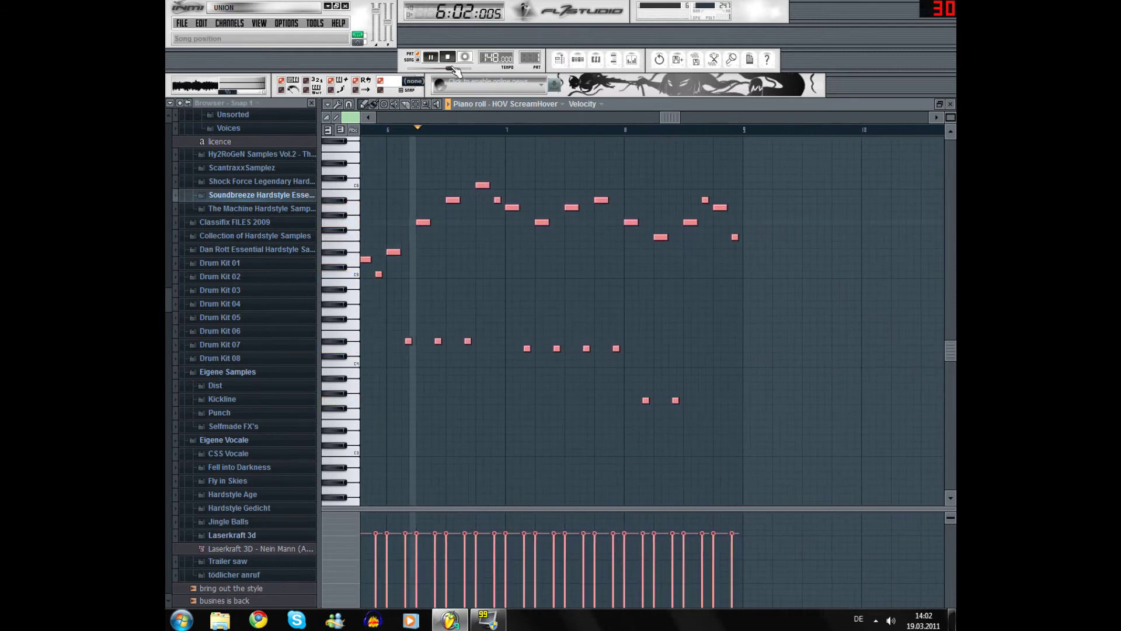
click(431, 57)
click(496, 199)
drag(511, 207, 511, 185)
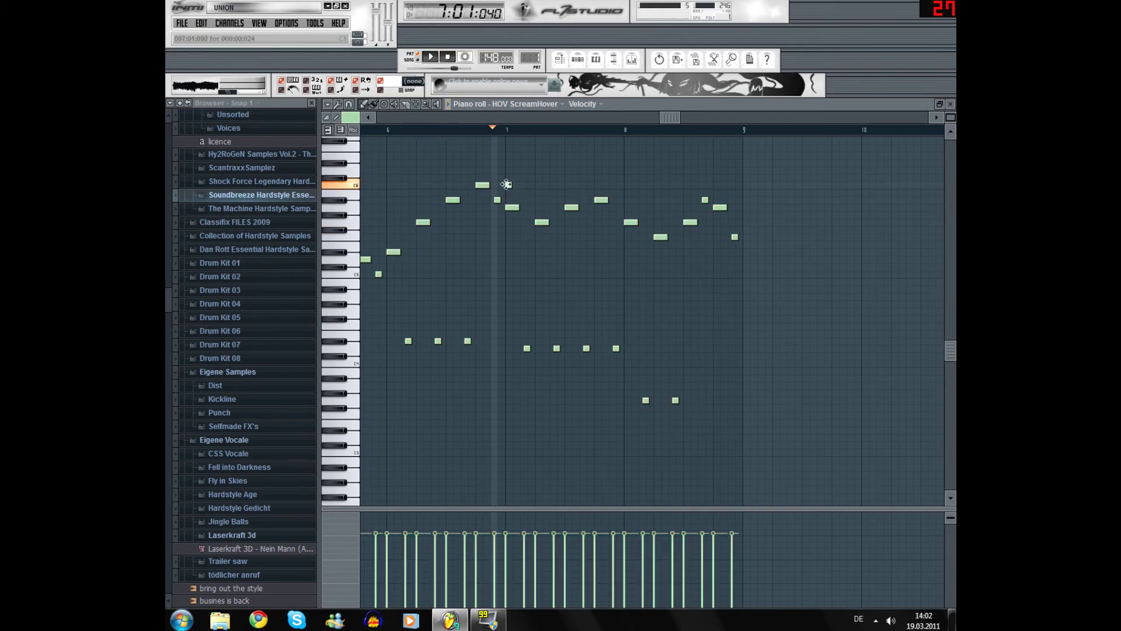
drag(538, 222, 539, 200)
click(569, 170)
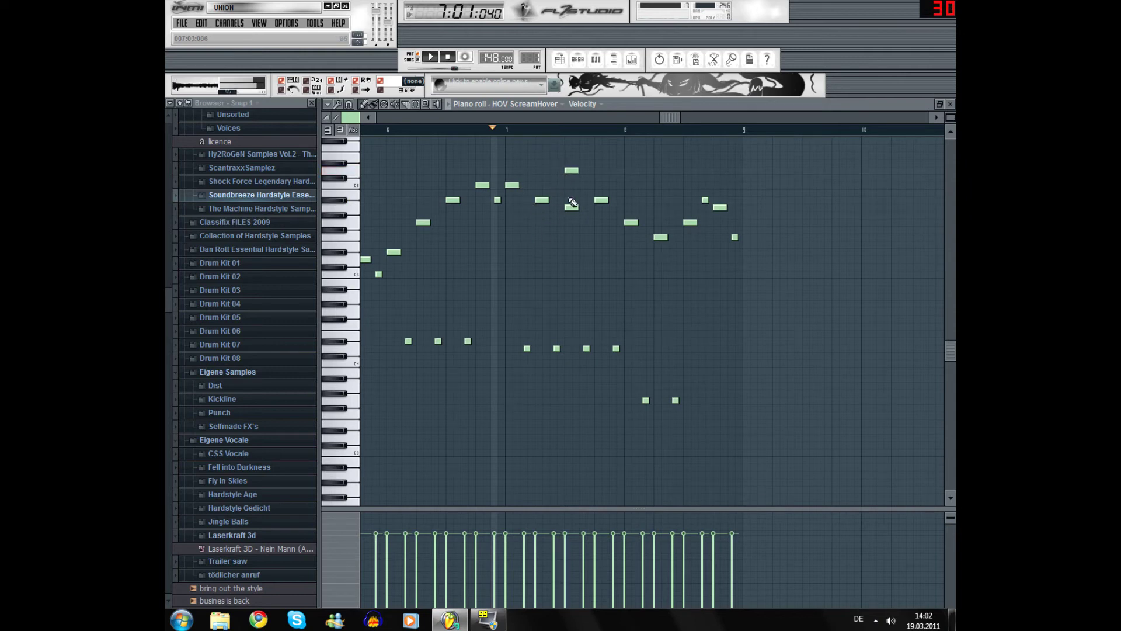
right_click(601, 201)
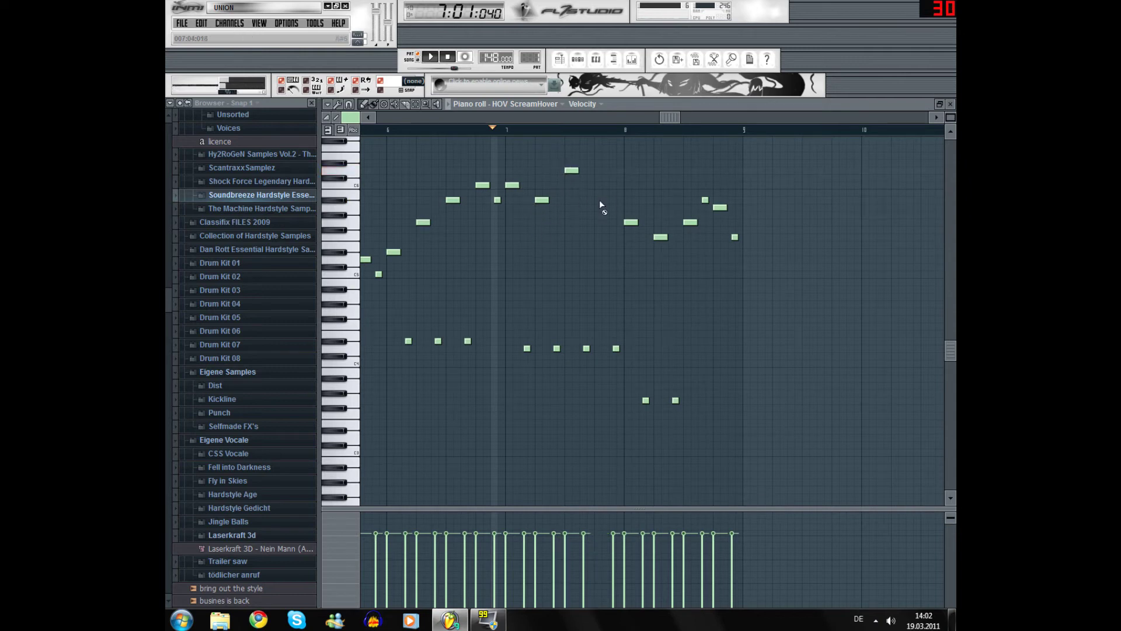
scroll(598, 152, up, 2)
click(599, 149)
scroll(608, 169, up, 1)
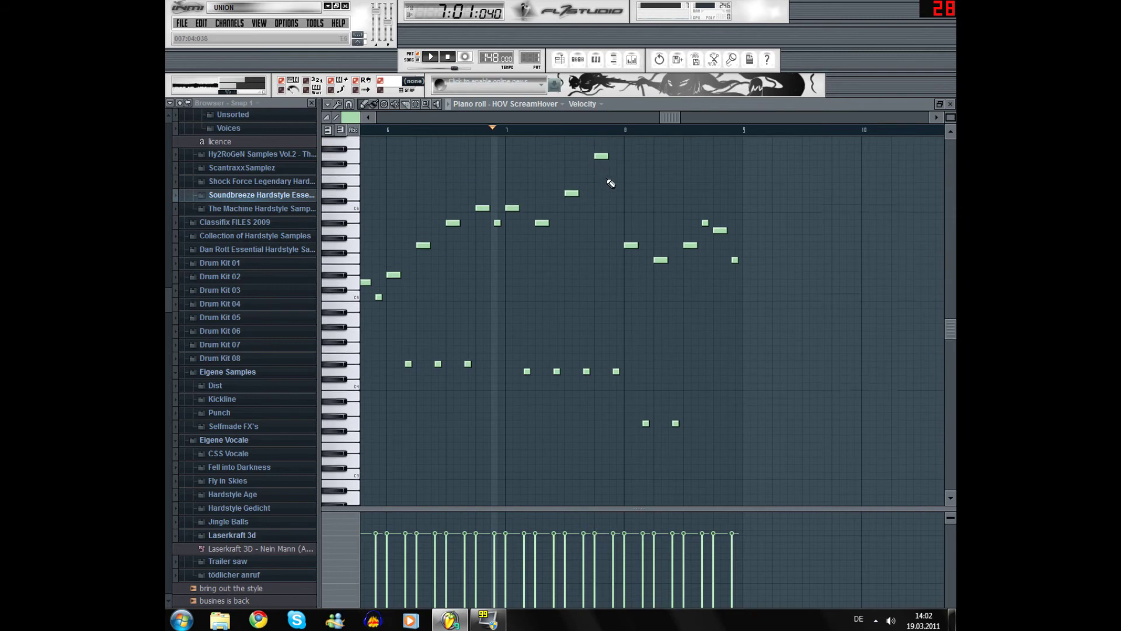
Replace the bar 8 melody with A#6, A6, F#6, G6 and a short closing A6
scroll(611, 183, up, 1)
click(623, 154)
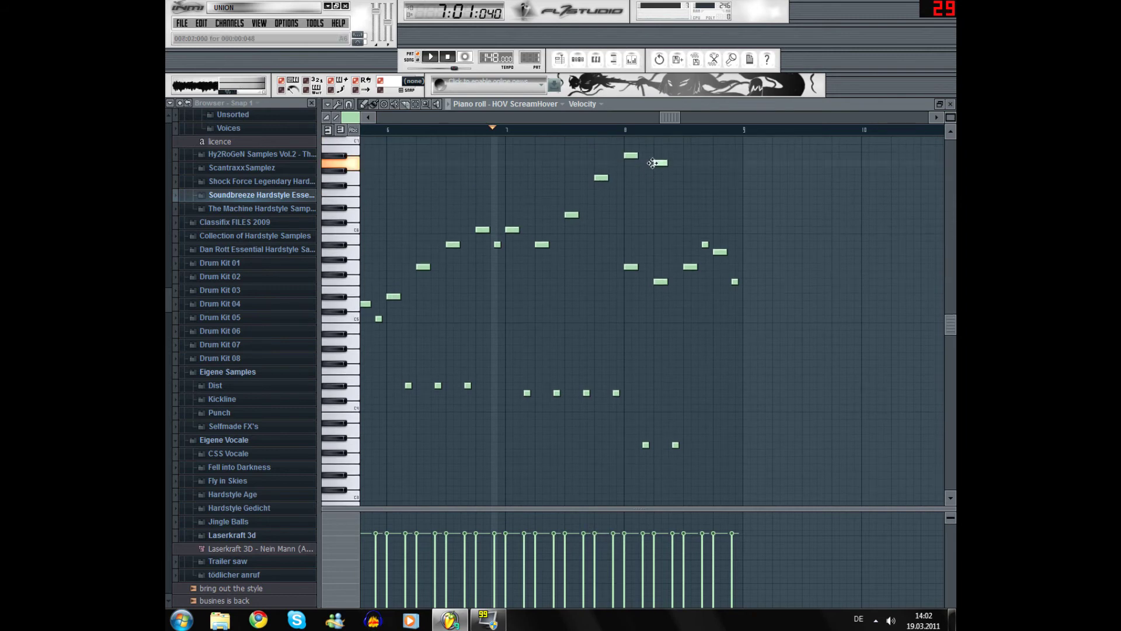
right_click(690, 267)
right_click(705, 244)
right_click(721, 252)
click(721, 177)
click(739, 162)
right_click(735, 282)
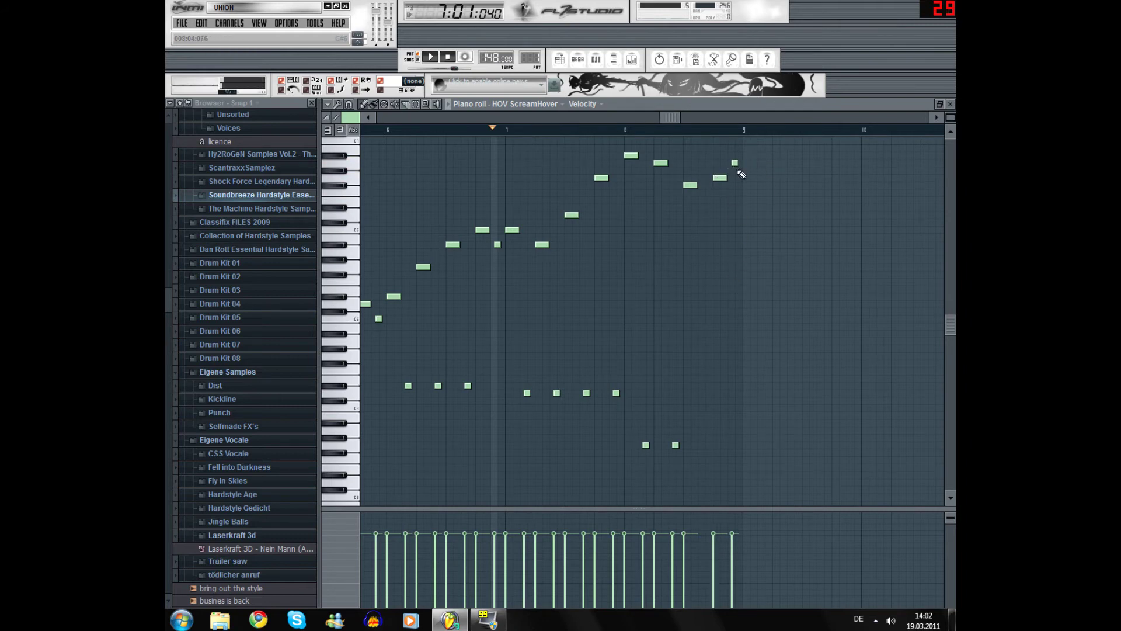
Add a short G3 bass note after the third beat of bar 8 and play through the whole eight-bar pattern
click(439, 60)
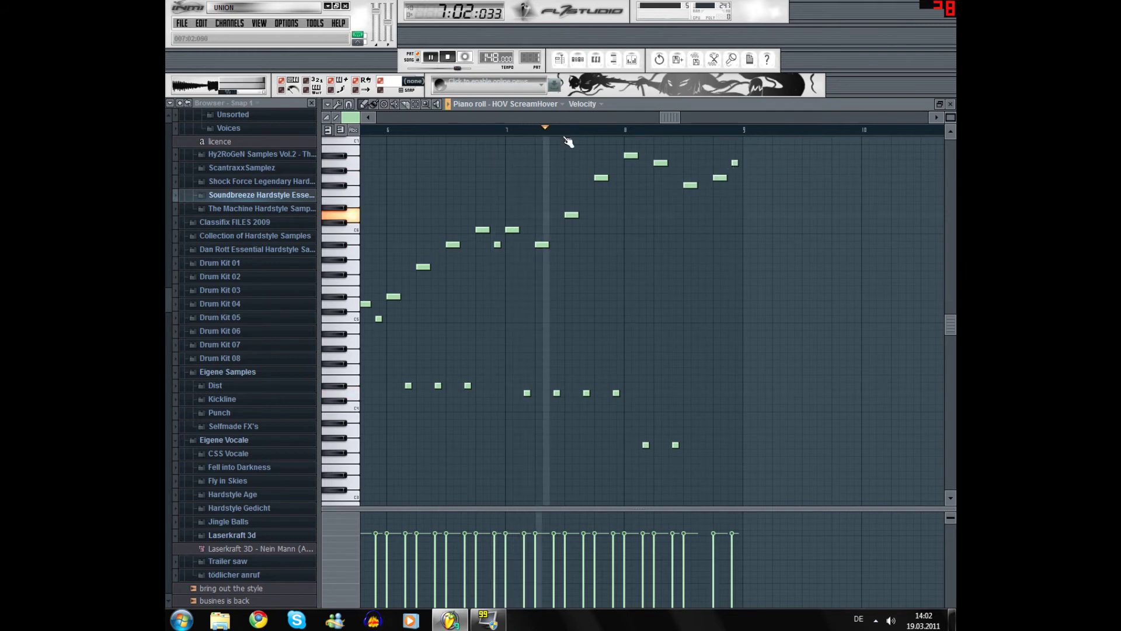
drag(671, 121, 704, 133)
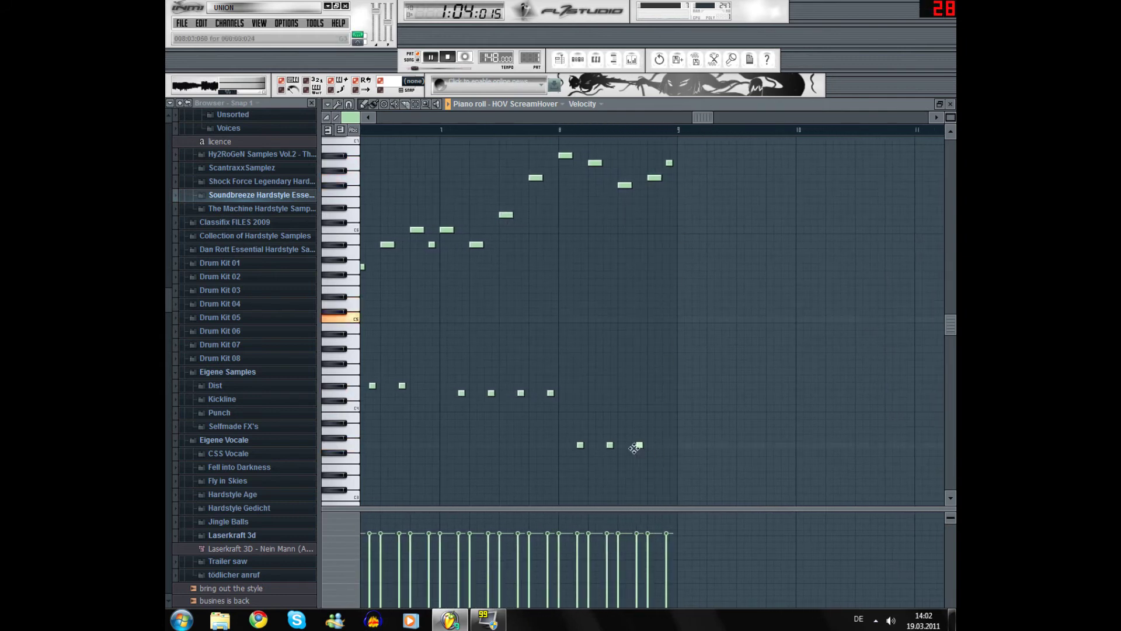
mouse_move(387, 117)
mouse_down()
mouse_move(595, 136)
mouse_move(724, 132)
mouse_move(386, 133)
mouse_up()
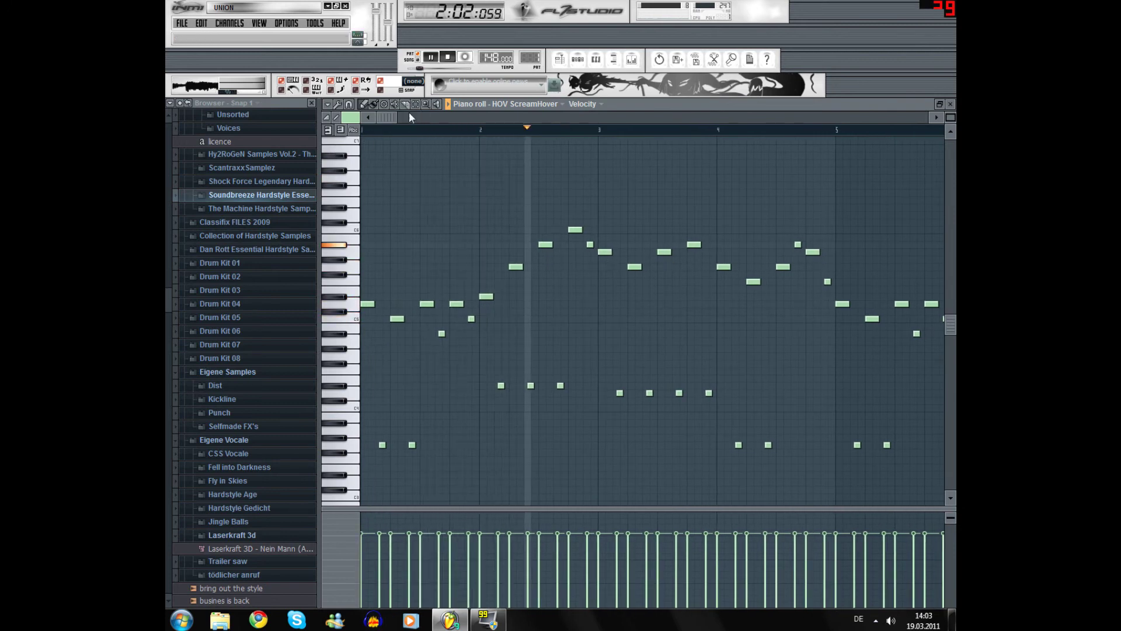
drag(387, 119, 725, 120)
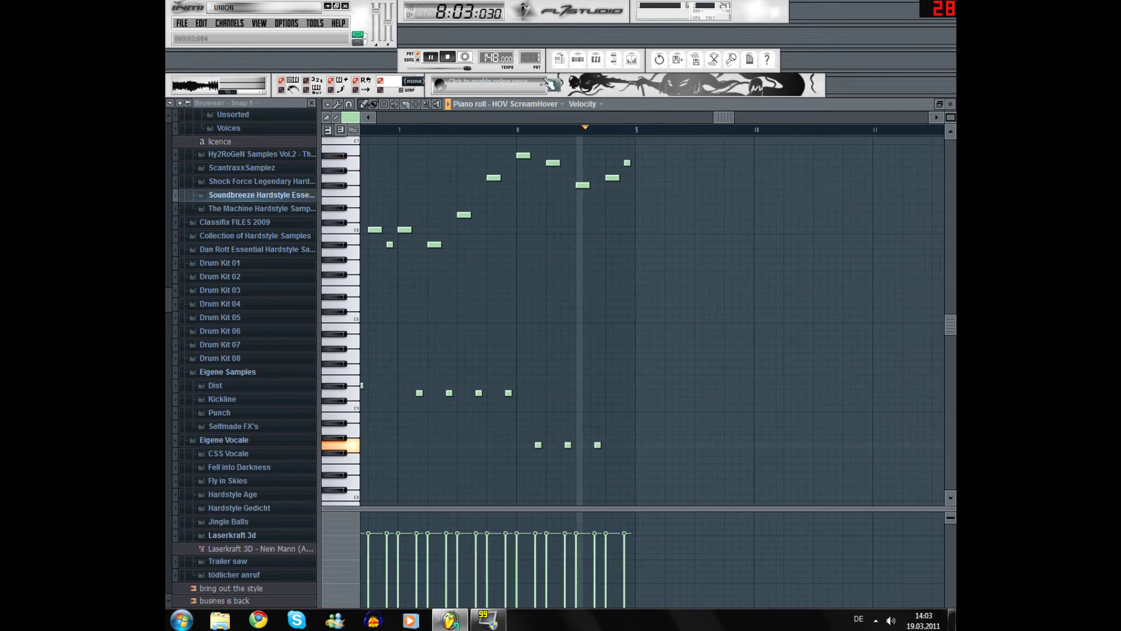
key(space)
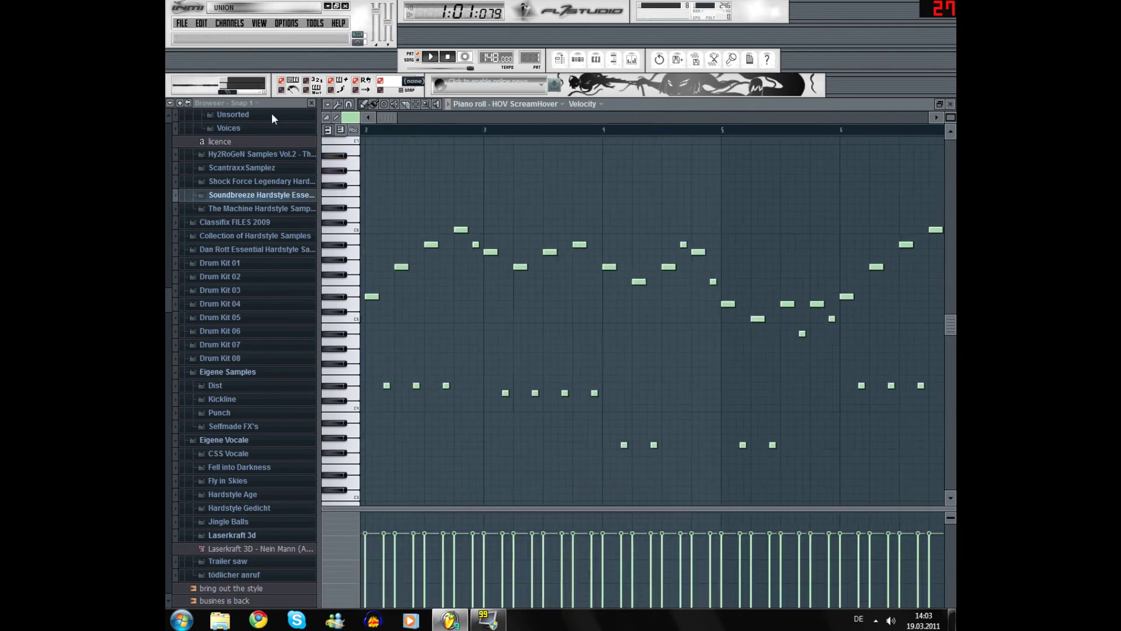
Copy all notes of the HOV ScreamHover melody into the piano rolls of the supperdesuperzaag and reFX Vanguard channels
key(Page_Down)
key(Page_Down)
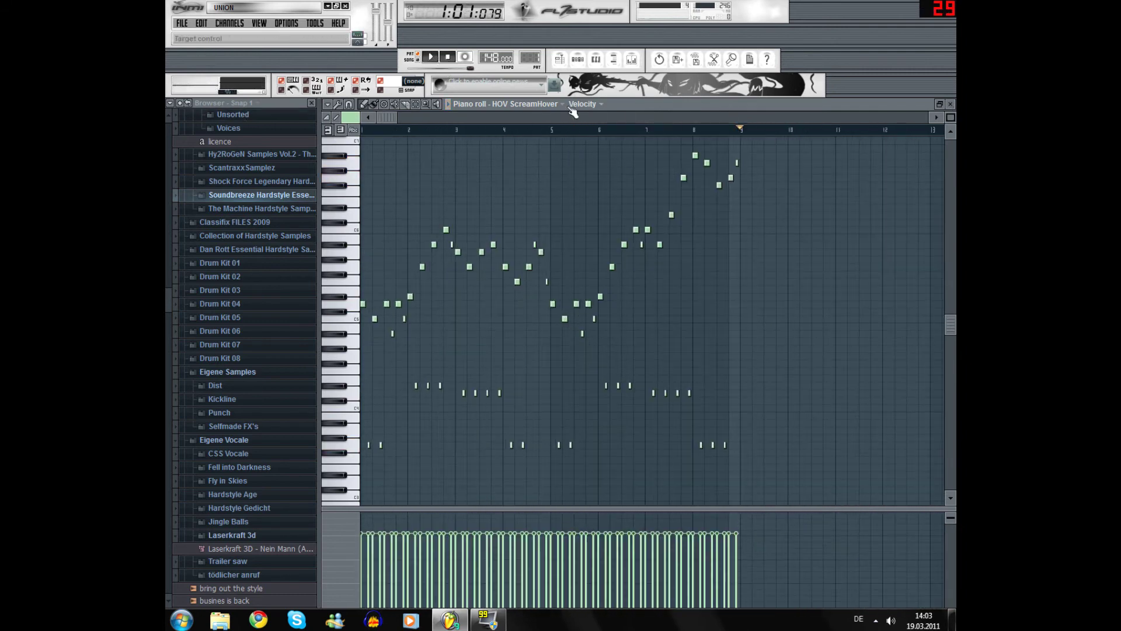
drag(770, 139, 336, 452)
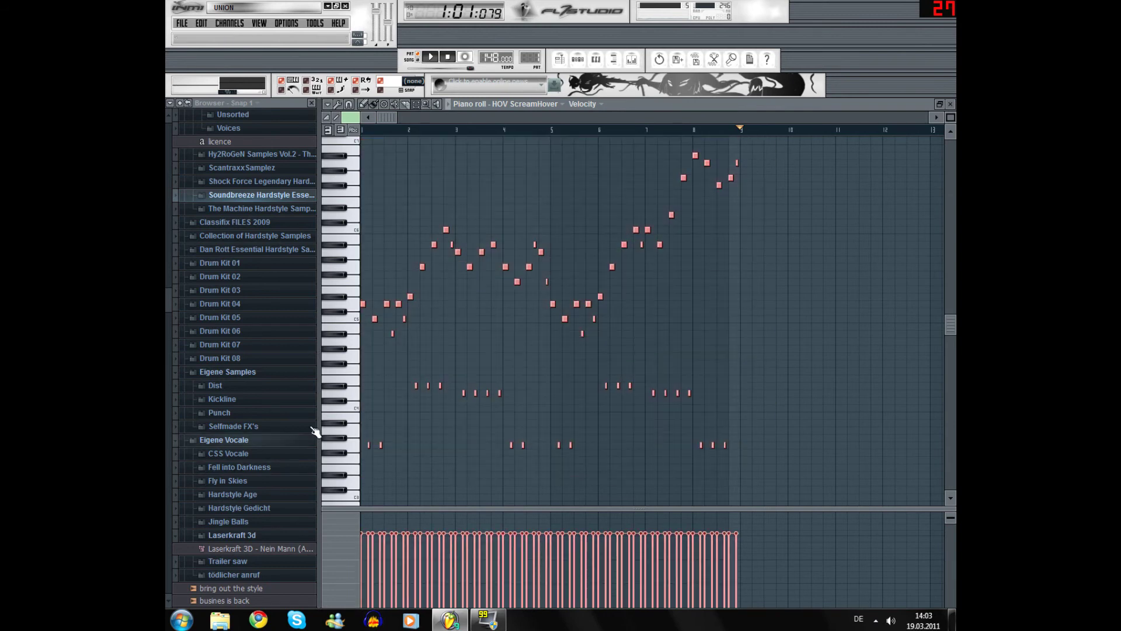
click(949, 105)
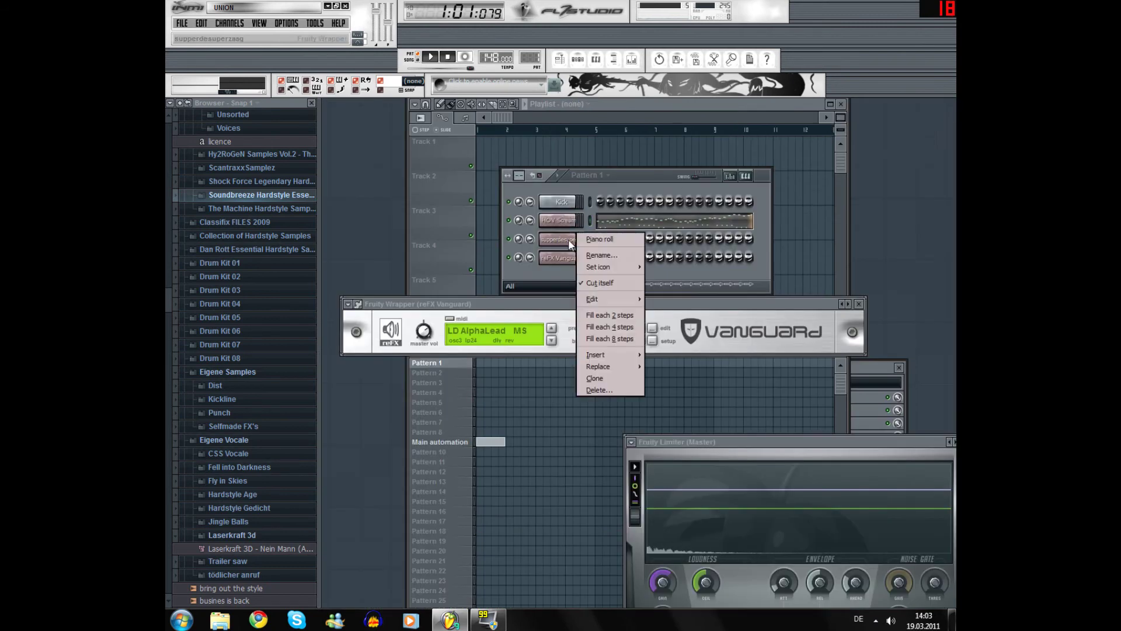
key(F7)
key(space)
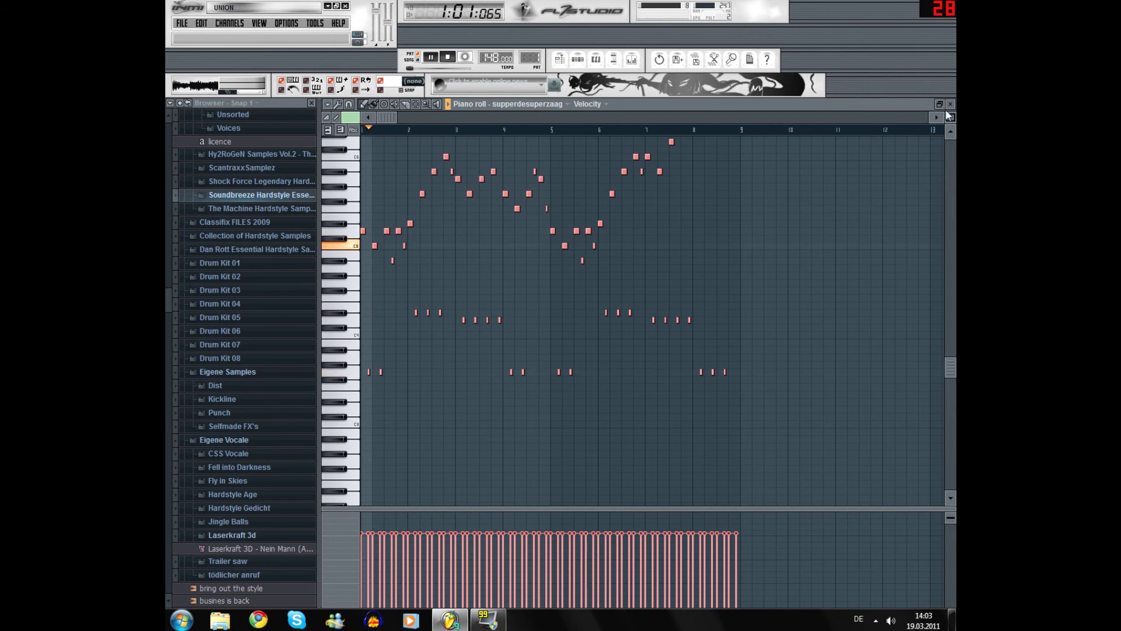
click(950, 105)
click(581, 251)
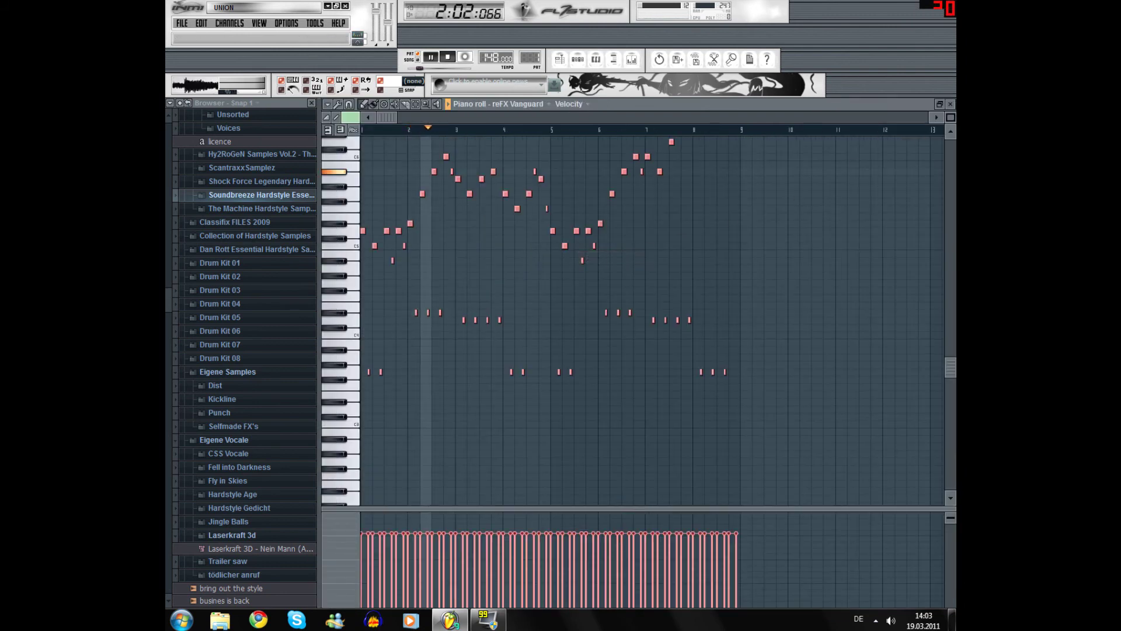
Play the pattern and adjust the supperdesuperzaag and reFX Vanguard channel volumes, setting Vanguard to 53%
click(950, 104)
click(447, 57)
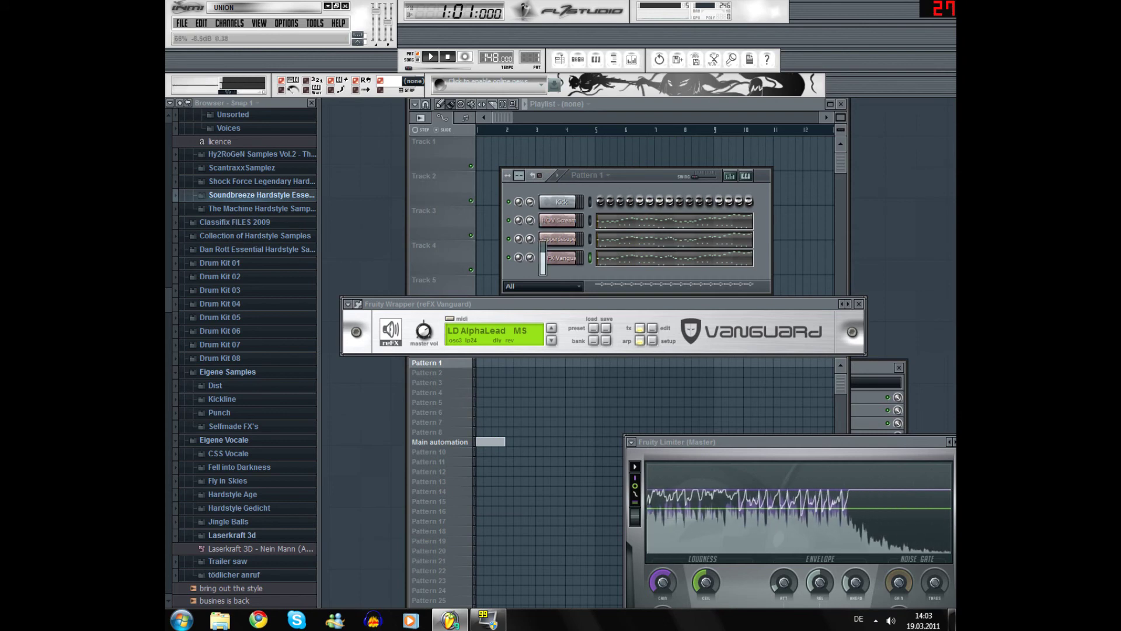
key(space)
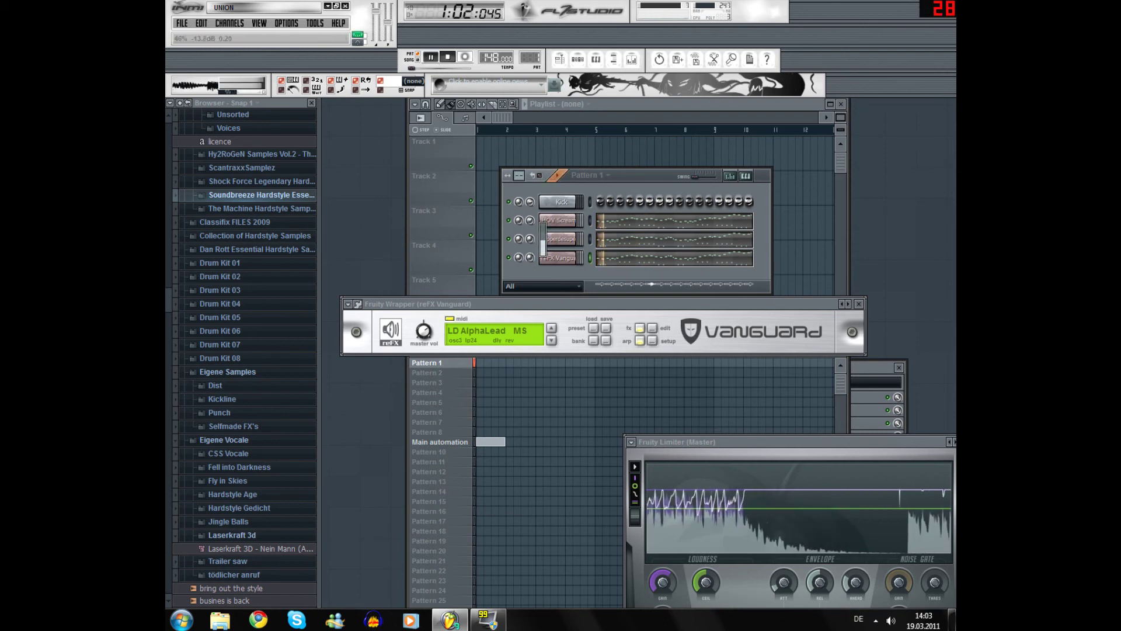
scroll(534, 241, down, 2)
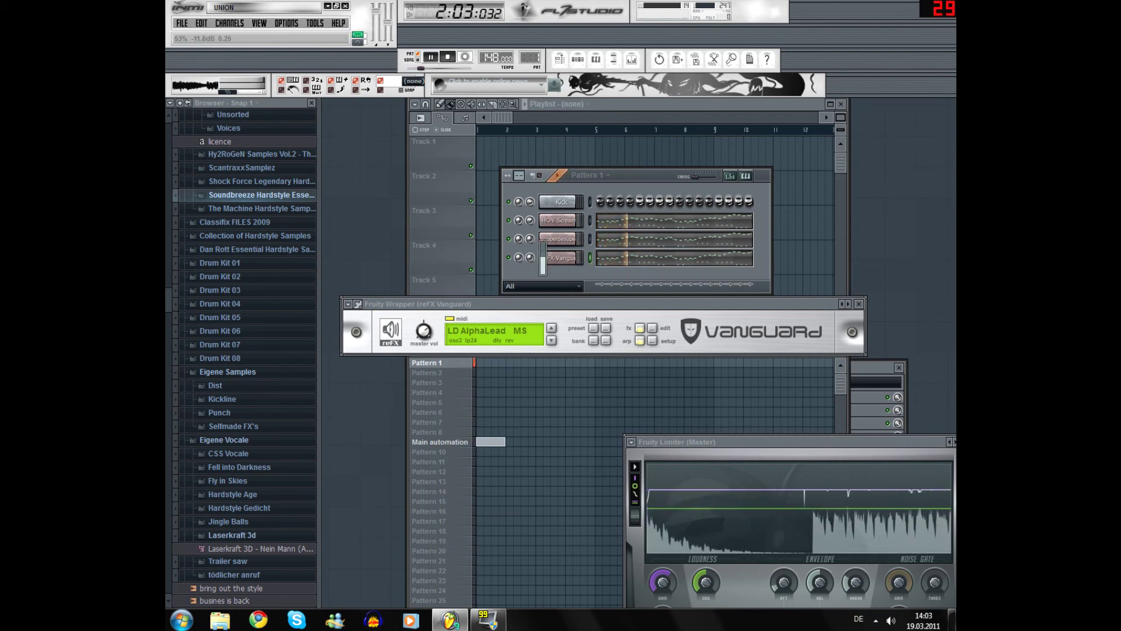
Mute the HOV ScreamHover and supperdesuperzaag channels and change the Vanguard preset to LD Ayla Lead
click(508, 221)
click(508, 238)
click(551, 328)
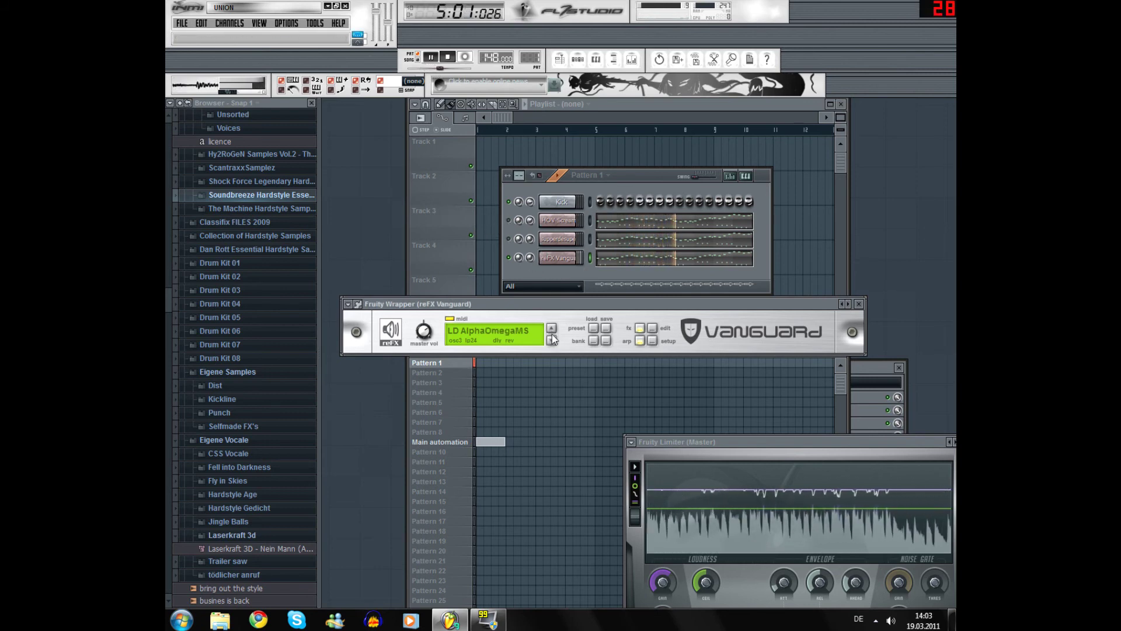
click(552, 340)
click(552, 340)
click(552, 329)
click(551, 340)
Unmute the supperdesuperzaag channel and set its volume to 64%
click(509, 238)
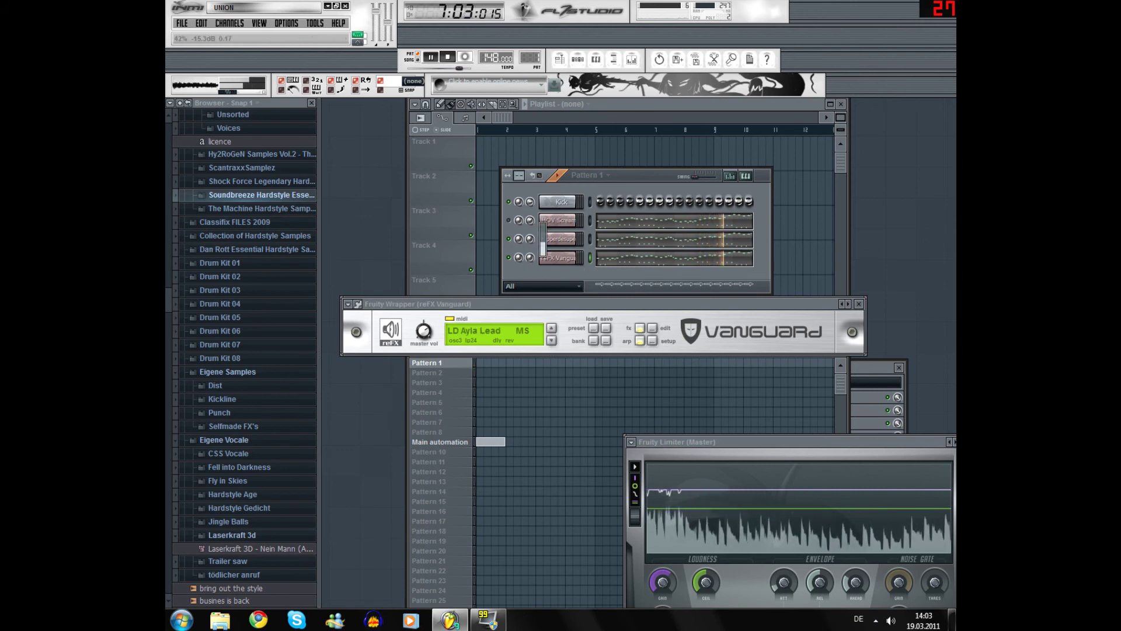
drag(529, 241, 533, 235)
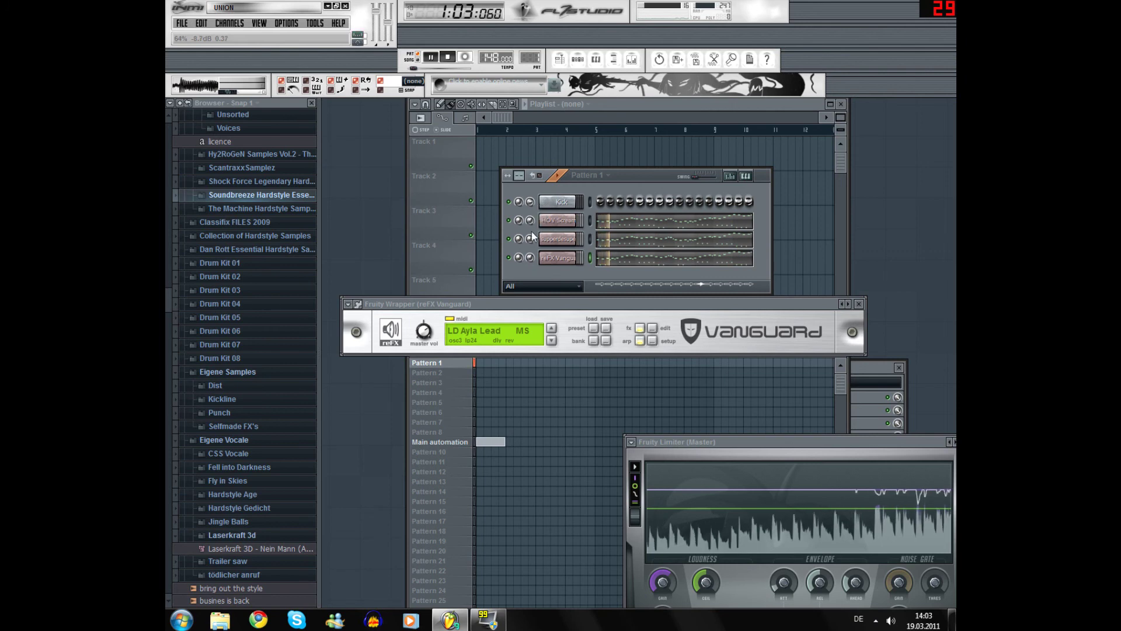
Switch the mute states of the HOV ScreamHover and supperdesuperzaag channels and change the Vanguard preset to LD Powermesh MS
click(552, 342)
click(552, 341)
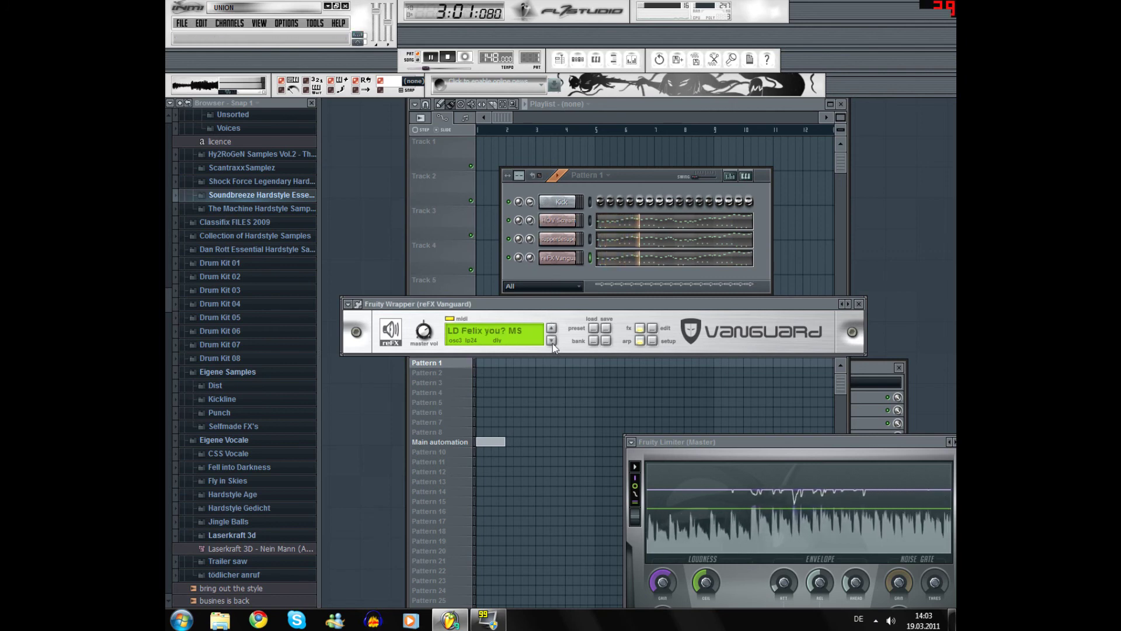
click(508, 220)
click(509, 239)
click(552, 342)
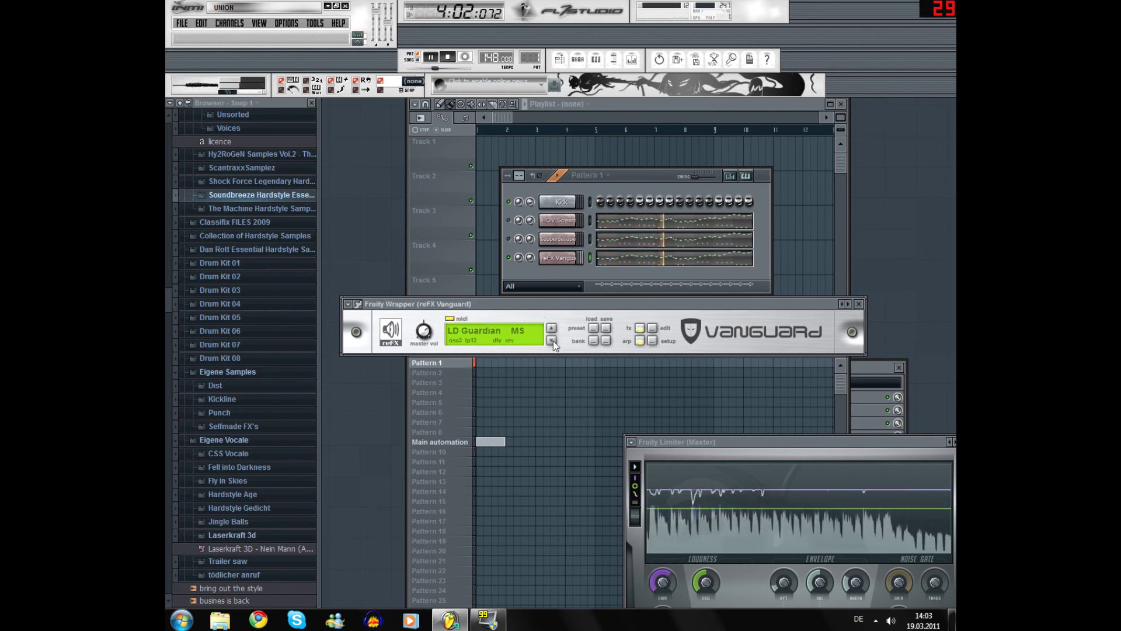
click(552, 341)
click(552, 342)
click(553, 341)
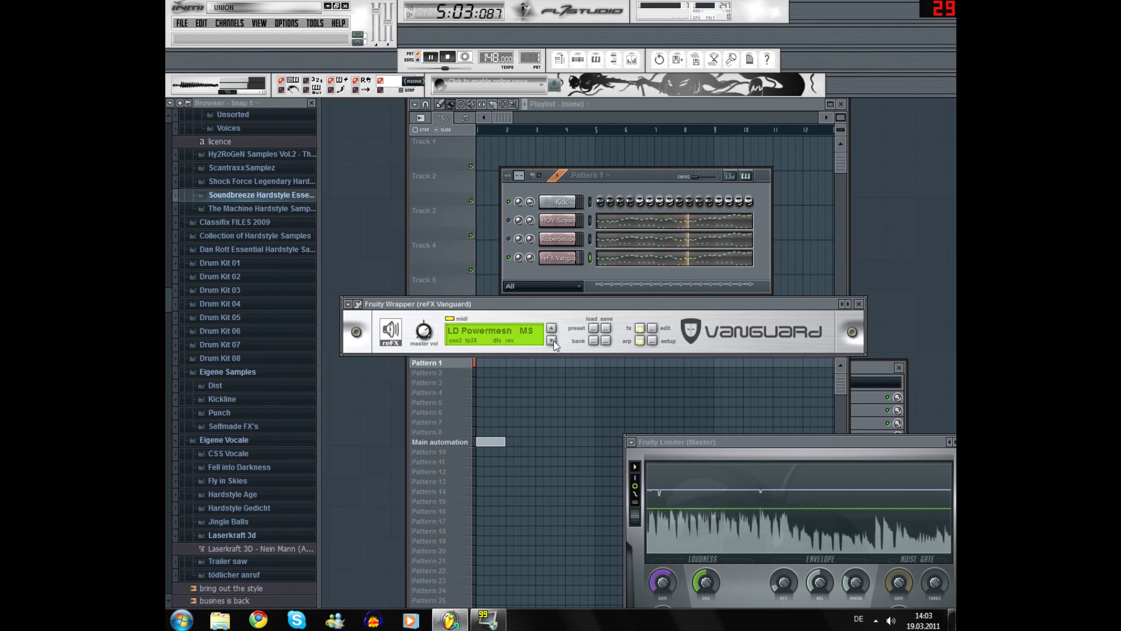
Adjust the reFX Vanguard channel volume to balance the LD Powermesh preset during playback
click(534, 250)
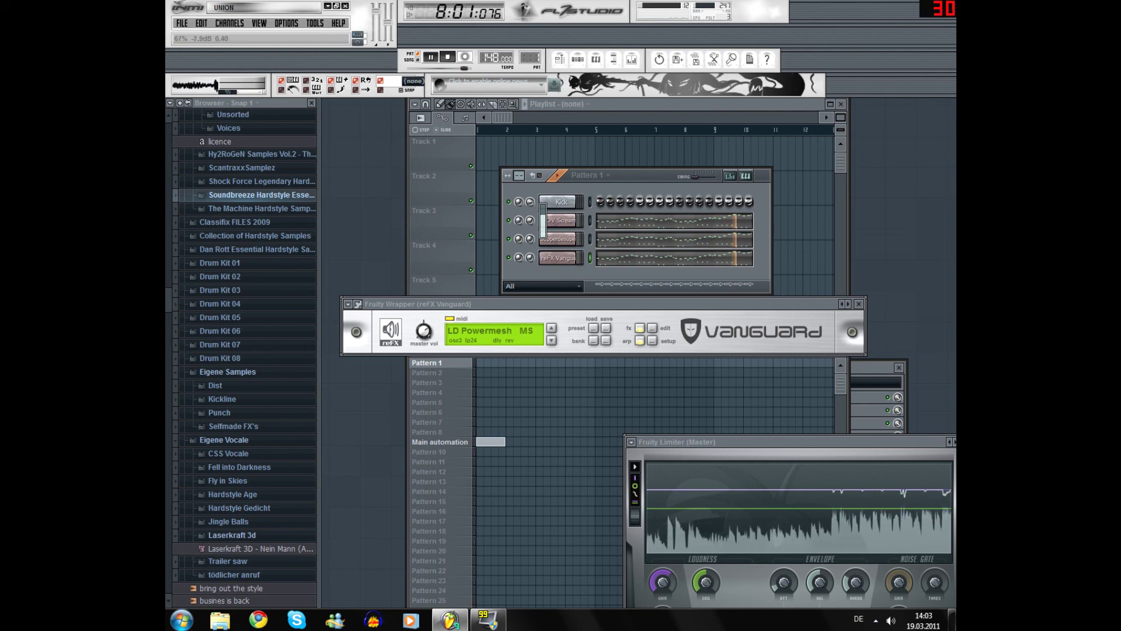
drag(529, 258, 531, 262)
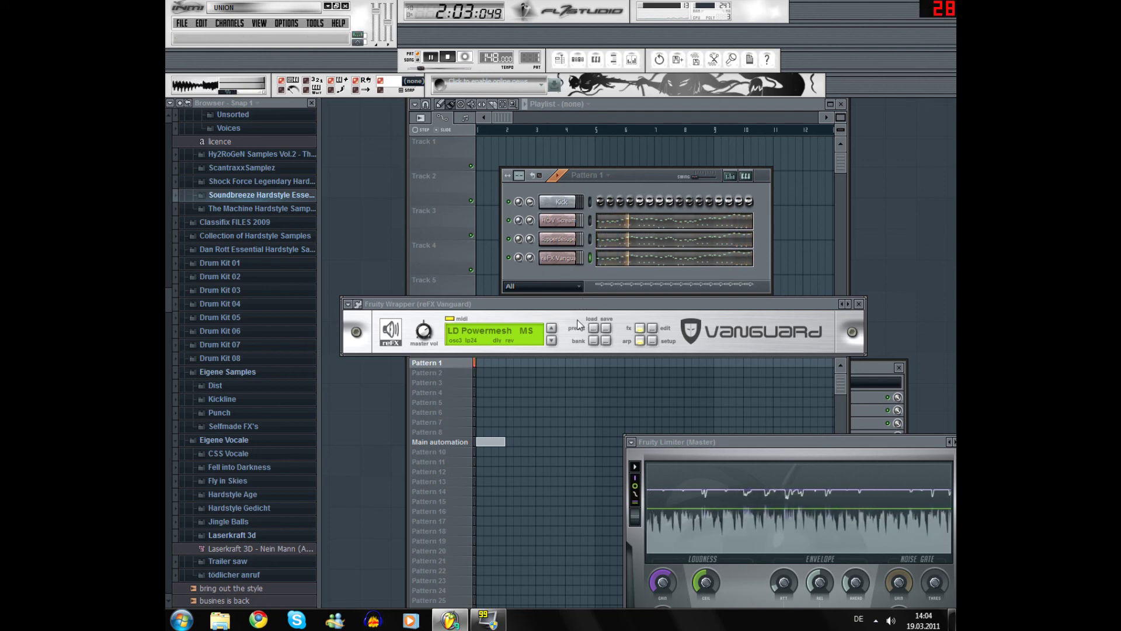
Minimize FL Studio and open the new text document (Neues Textdokument) from the desktop
click(328, 6)
double_click(419, 320)
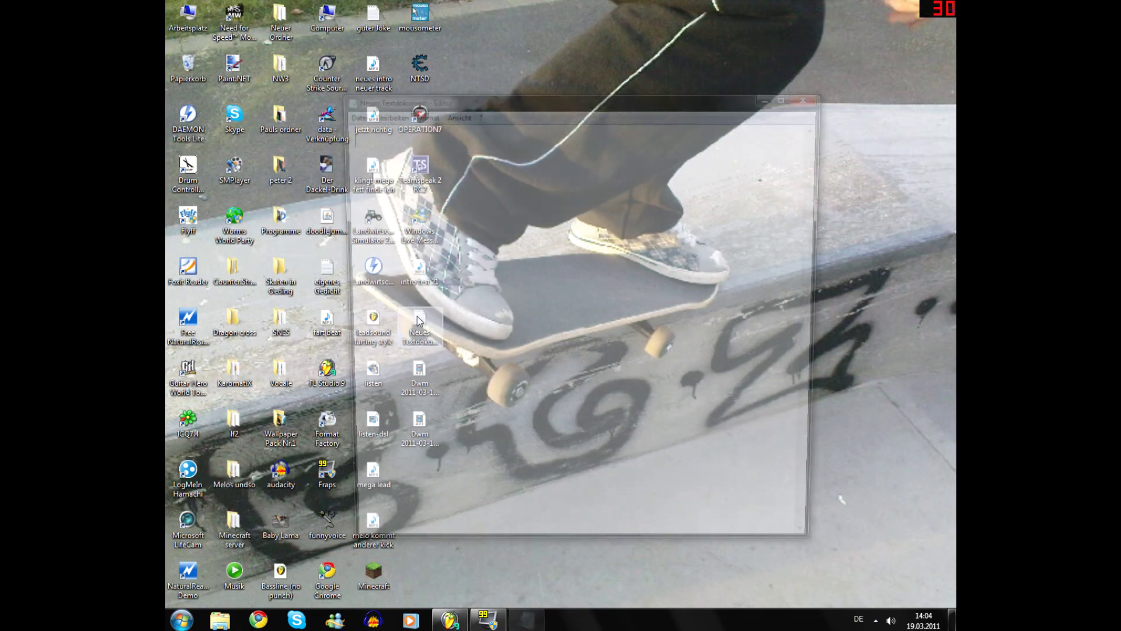